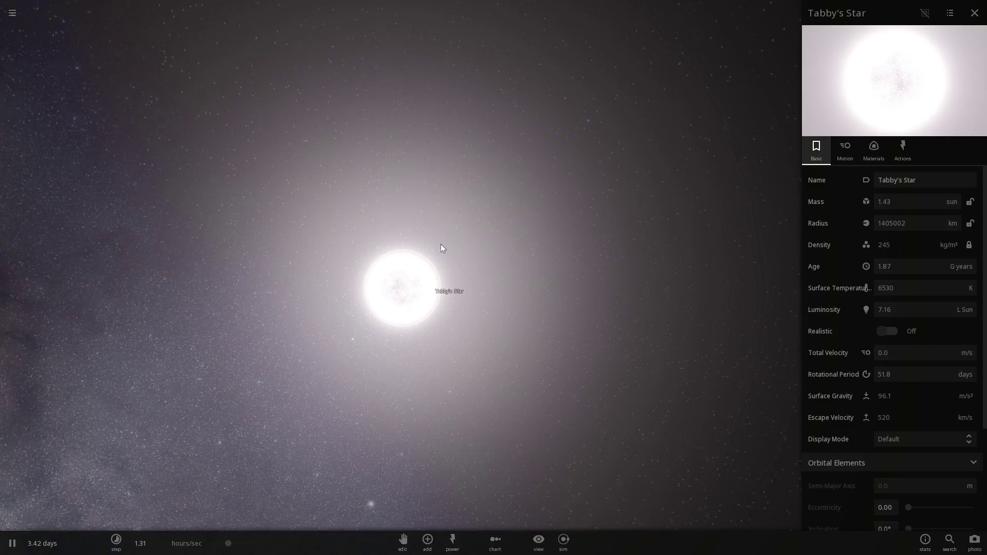
Examine Tabby's Star against the Milky Way from several angles and distances
scroll(438, 247, up, 3)
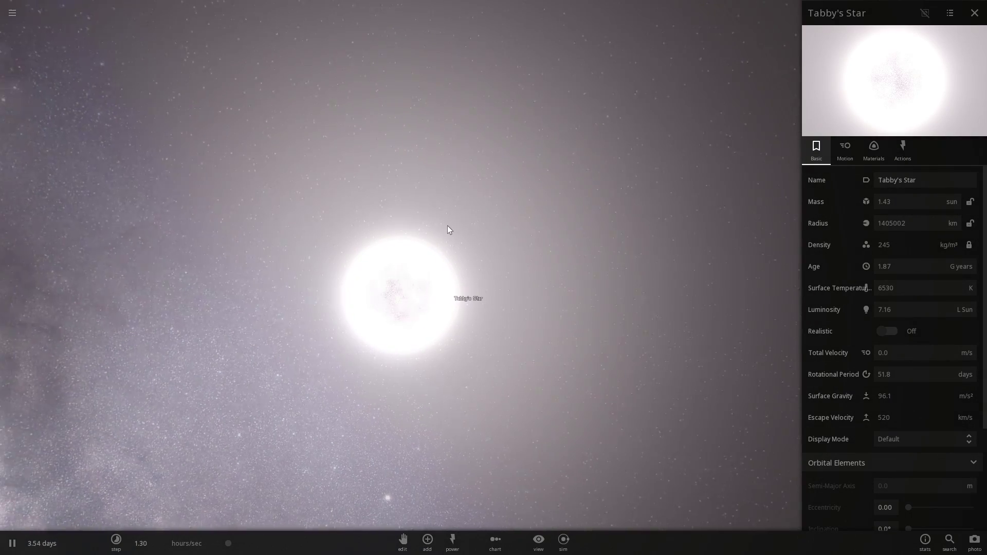
drag(447, 227, 424, 221)
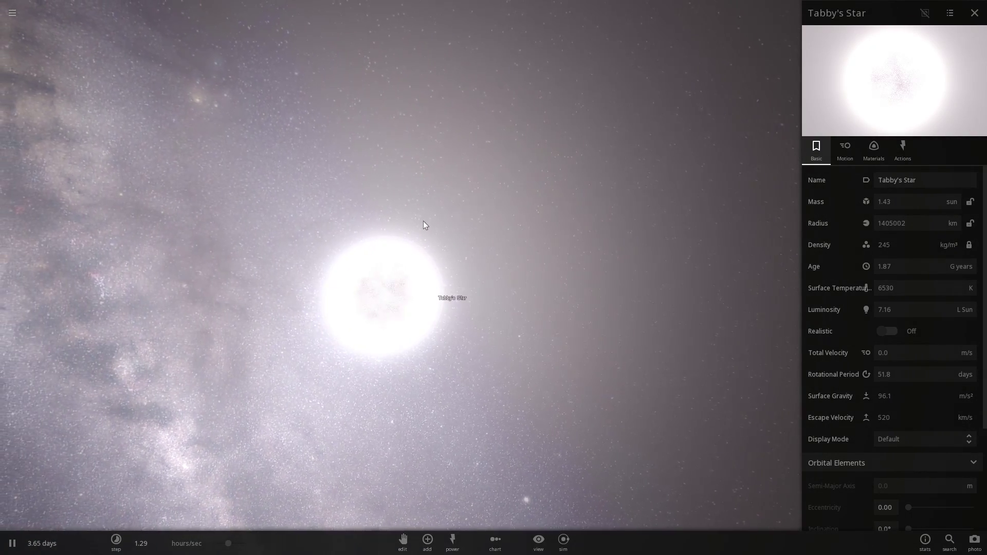
scroll(425, 224, down, 5)
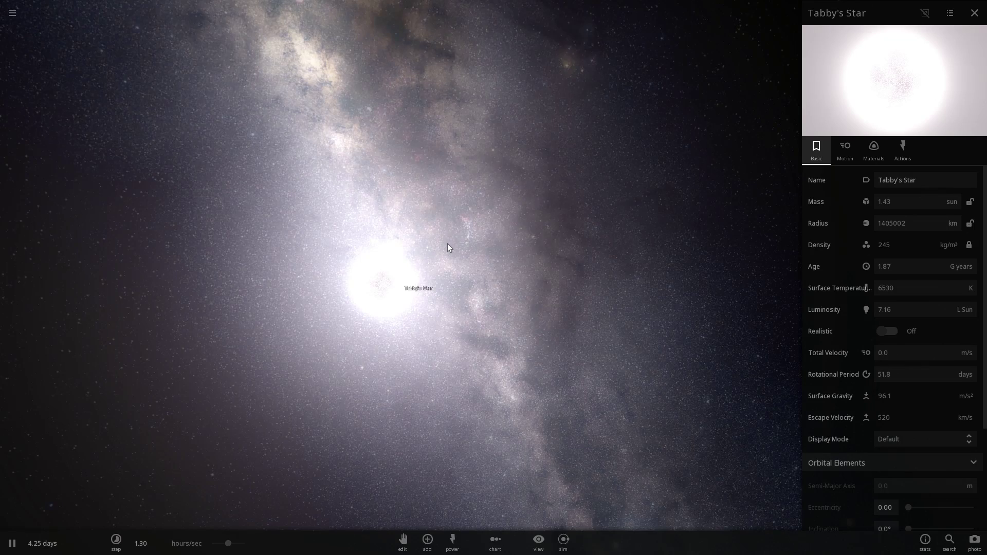
drag(449, 244, 402, 225)
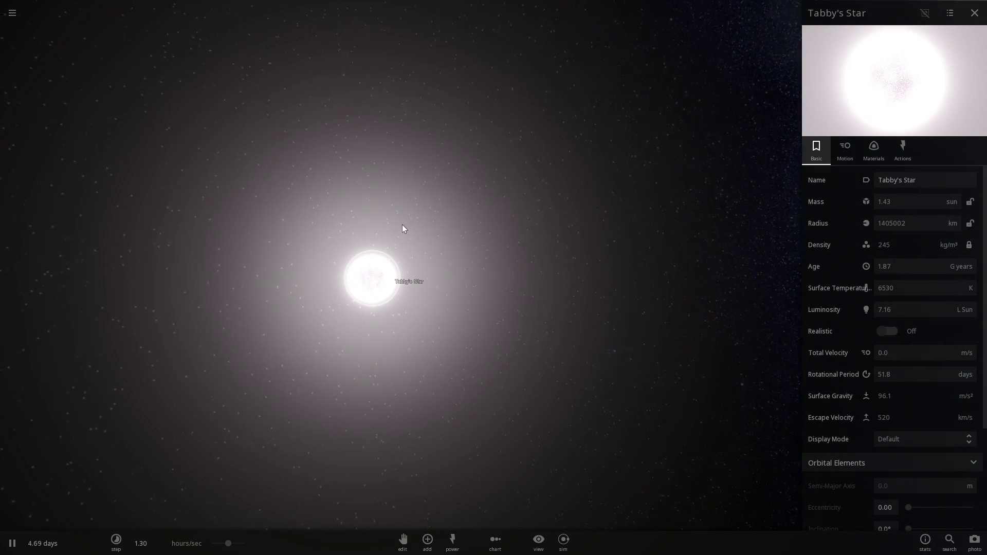
scroll(426, 239, down, 3)
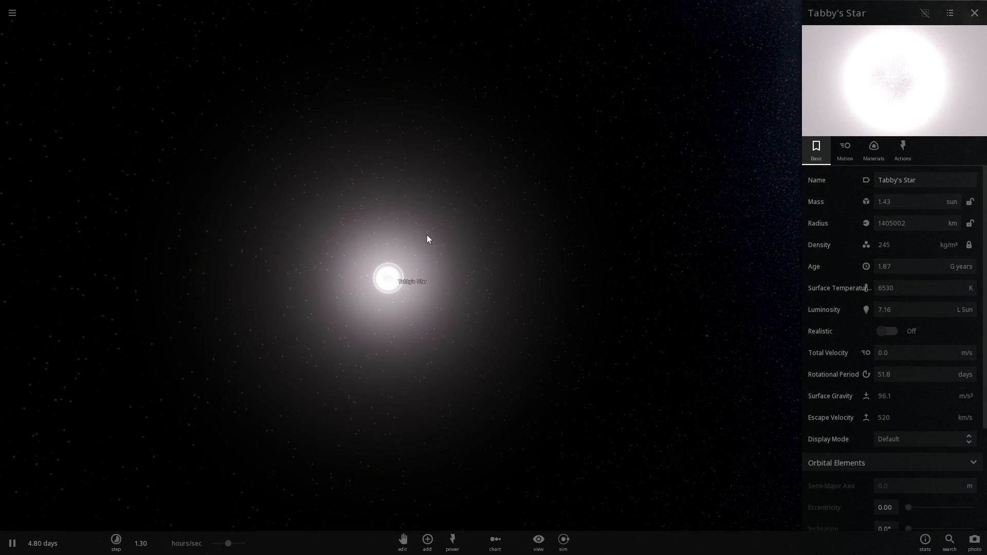
drag(421, 236, 463, 220)
drag(782, 193, 798, 196)
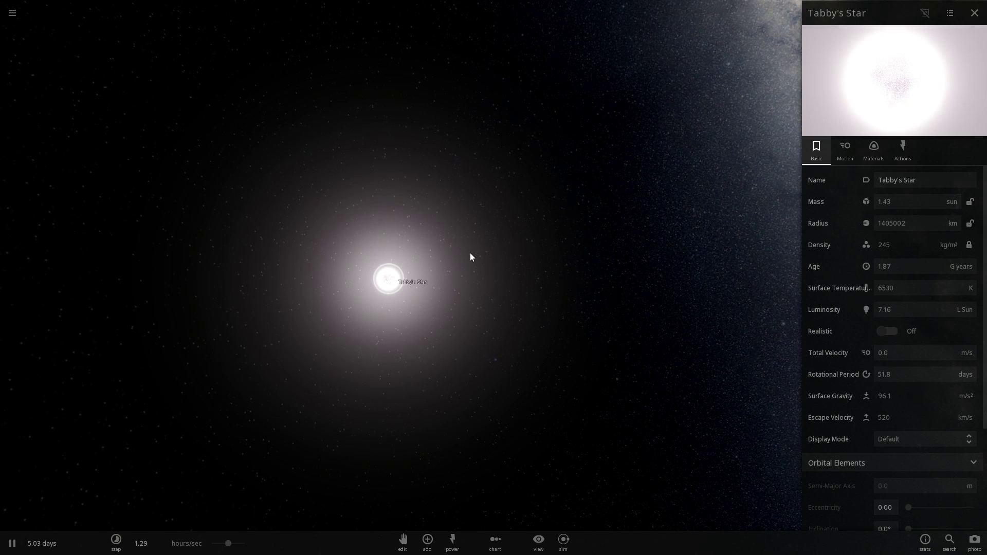
scroll(469, 255, up, 4)
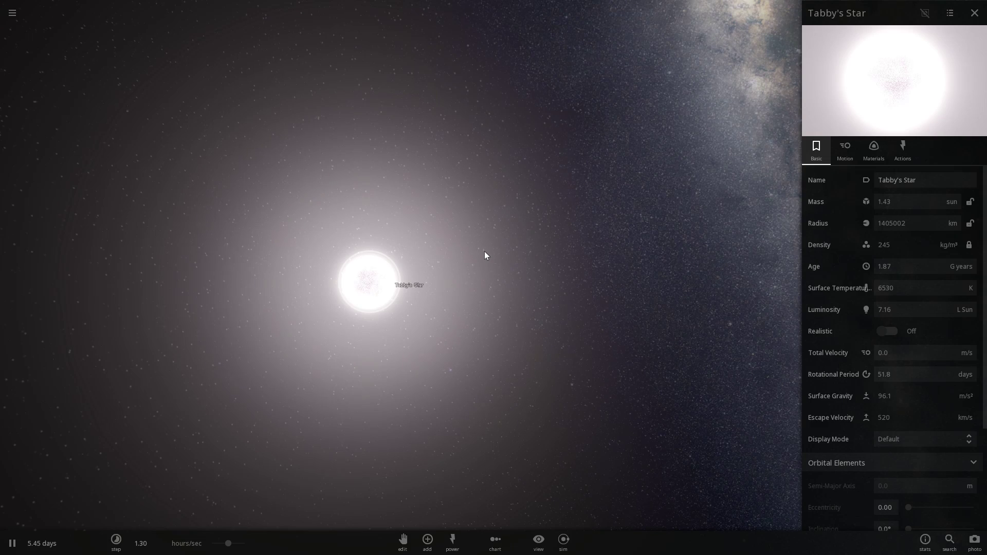
drag(484, 252, 541, 233)
scroll(525, 241, up, 1)
scroll(526, 240, down, 2)
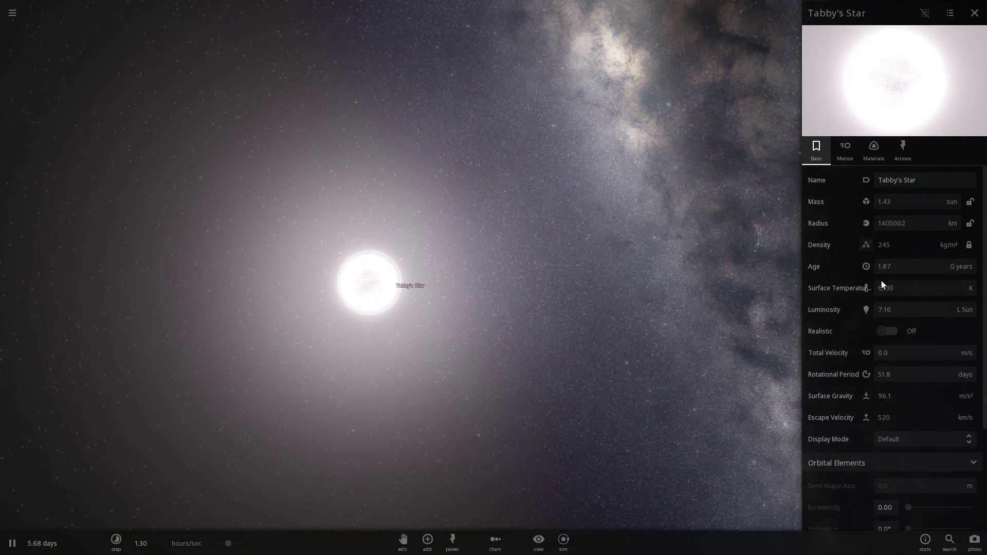
Show the luminosity graph for Tabby's Star and lower its luminosity to 2.52E+26 W
click(901, 312)
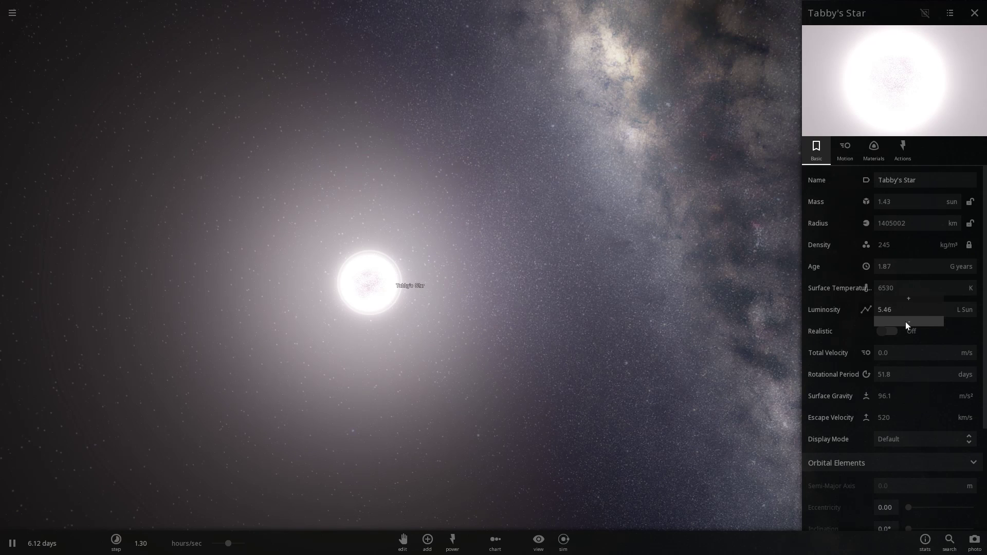
click(867, 310)
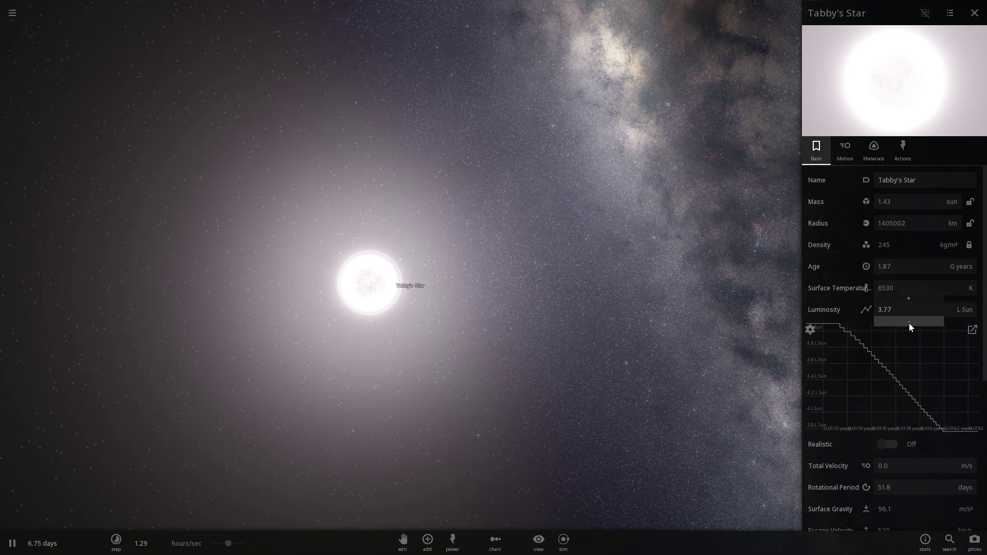
click(908, 323)
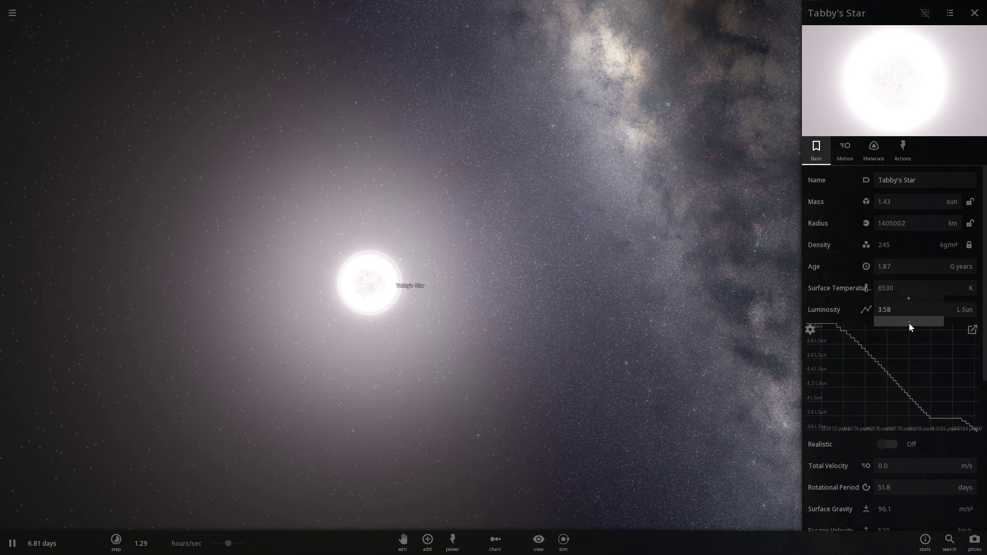
drag(909, 323, 900, 322)
drag(720, 321, 628, 320)
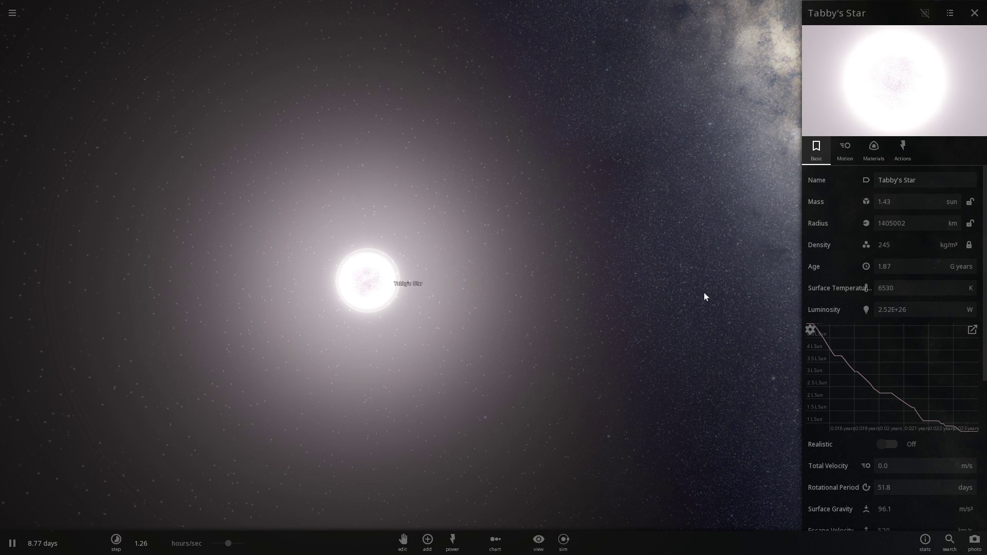
Lower the surface temperature of Tabby's Star to 4072 K and inspect the star
drag(541, 297, 482, 300)
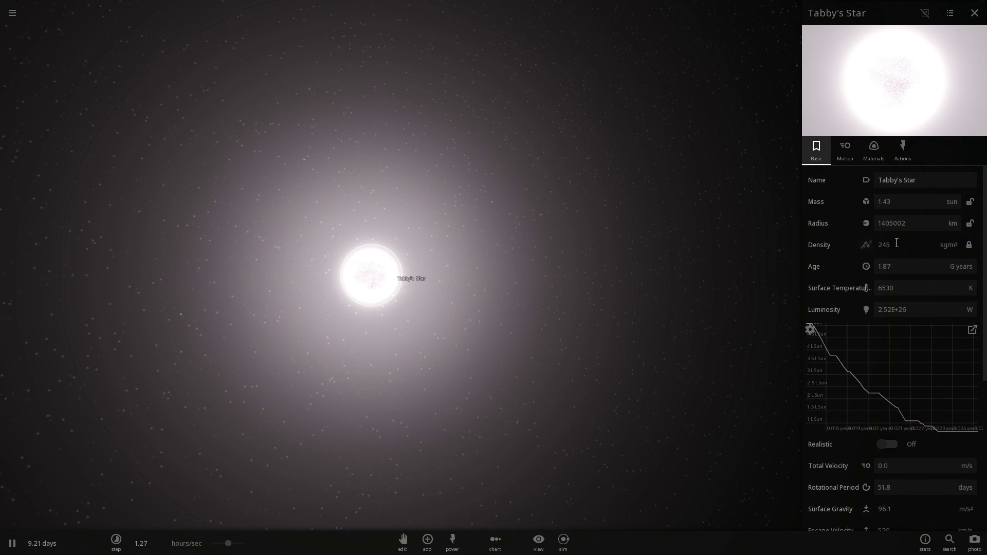
click(906, 299)
drag(906, 298, 905, 298)
scroll(908, 302, down, 6)
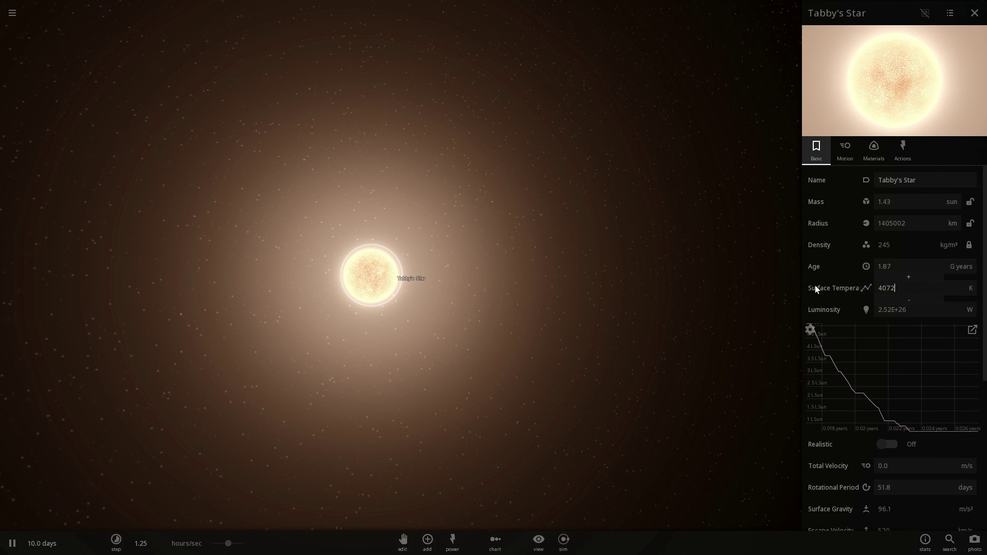
scroll(660, 285, up, 2)
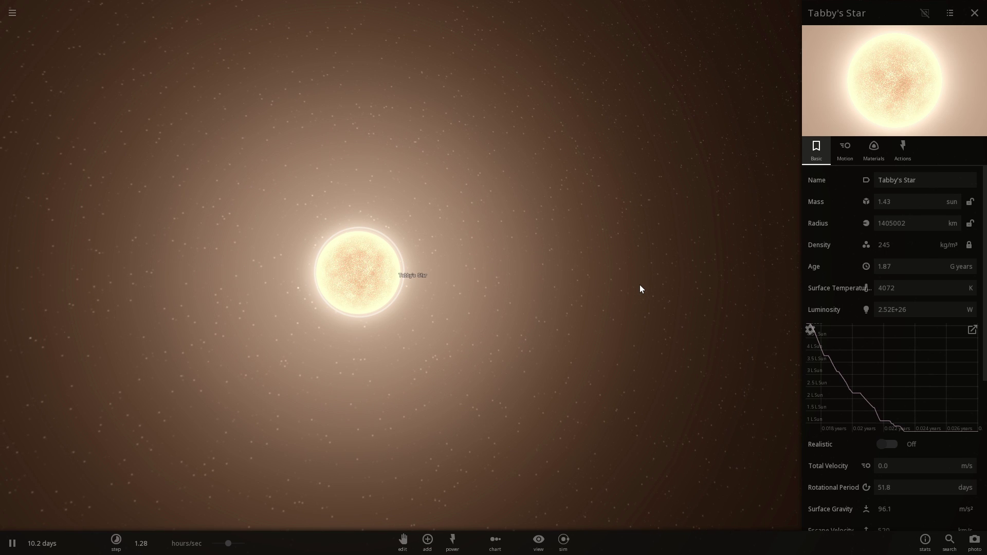
scroll(611, 285, down, 4)
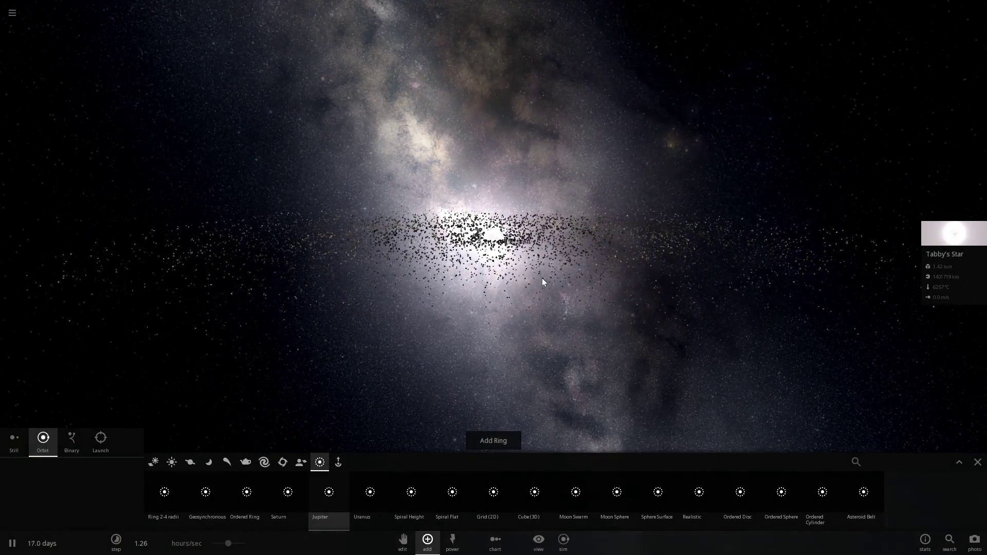
Examine the particle ring around Tabby's Star from above and nearly edge-on
right_drag(535, 274, 414, 327)
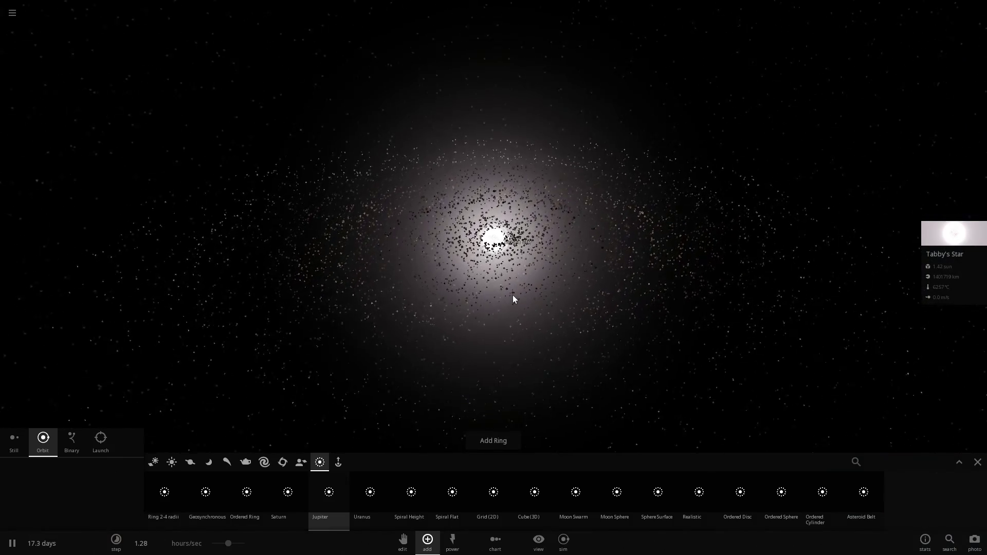
scroll(504, 295, down, 3)
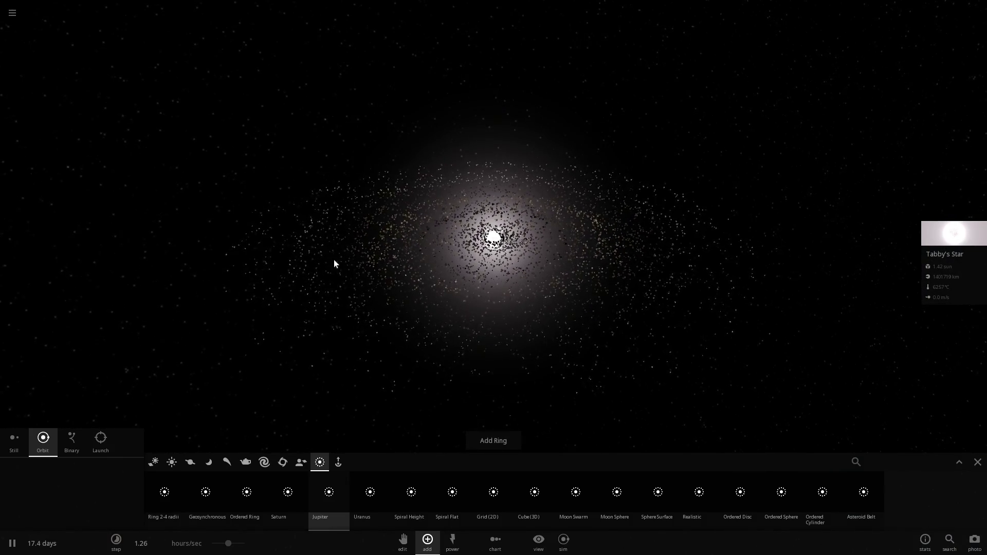
scroll(388, 357, up, 3)
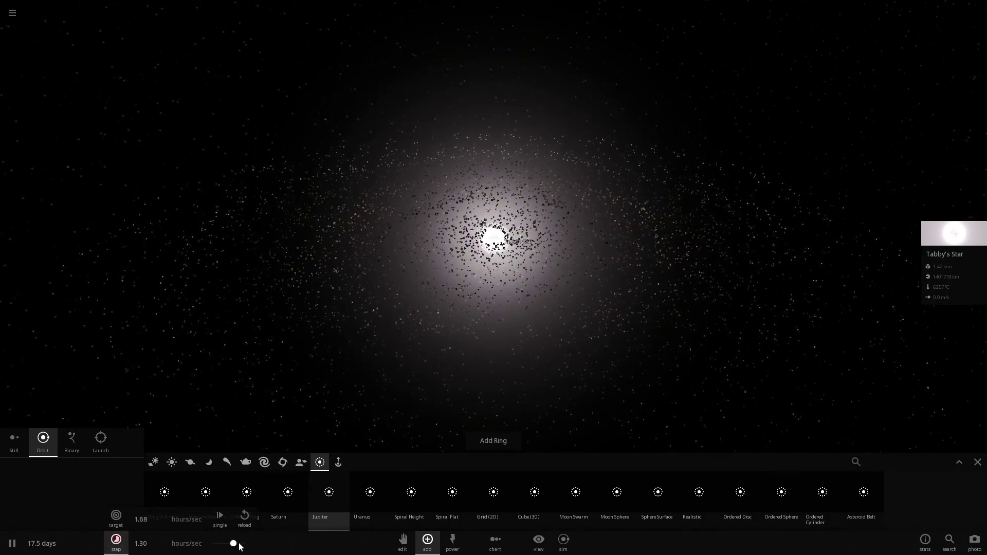
right_drag(426, 354, 544, 212)
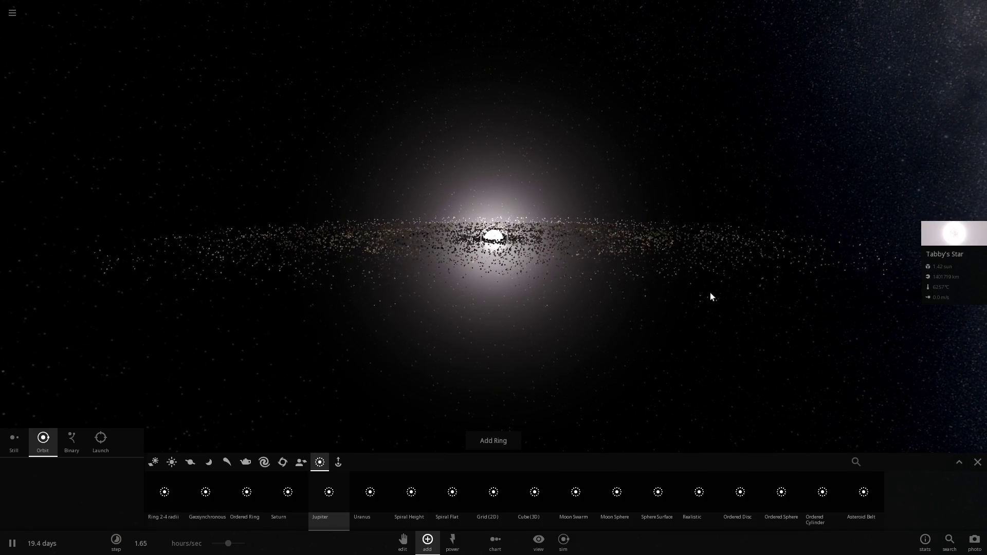
scroll(647, 269, up, 3)
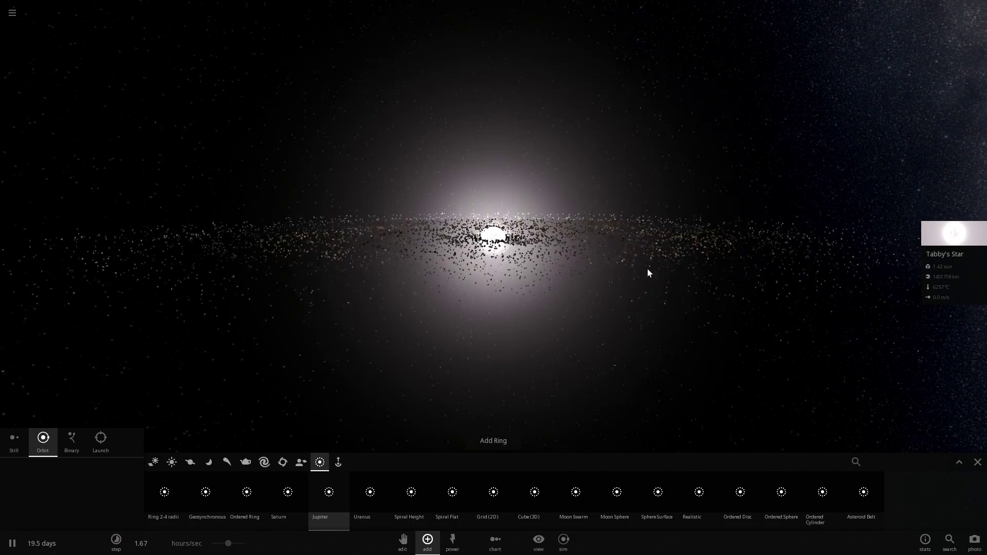
right_drag(647, 270, 597, 273)
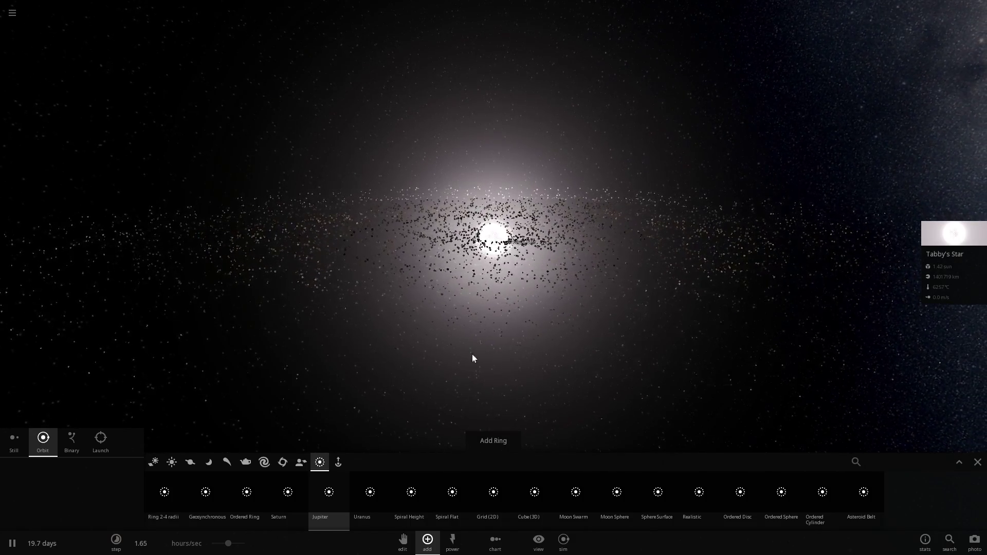
right_drag(474, 359, 555, 349)
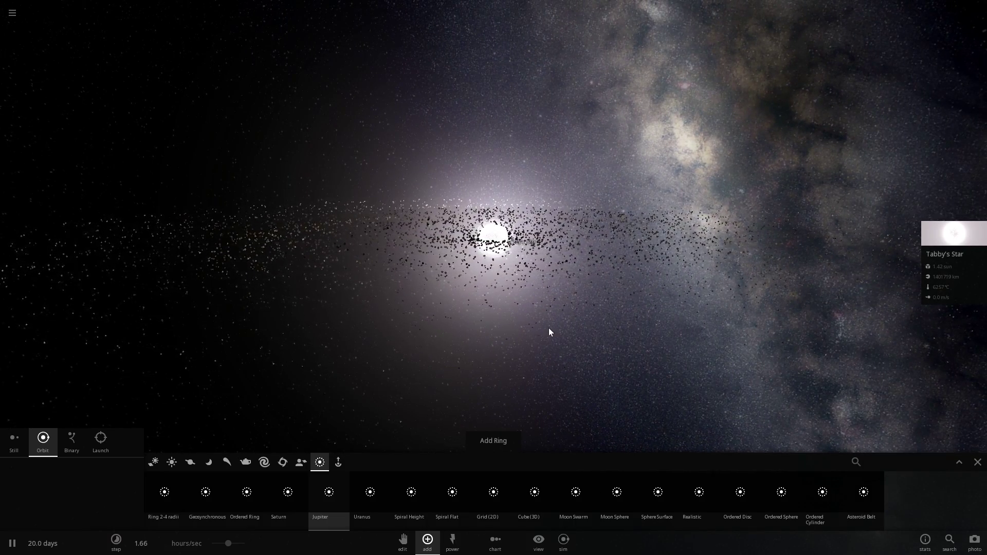
Delete all particles and dust from the simulation
click(452, 542)
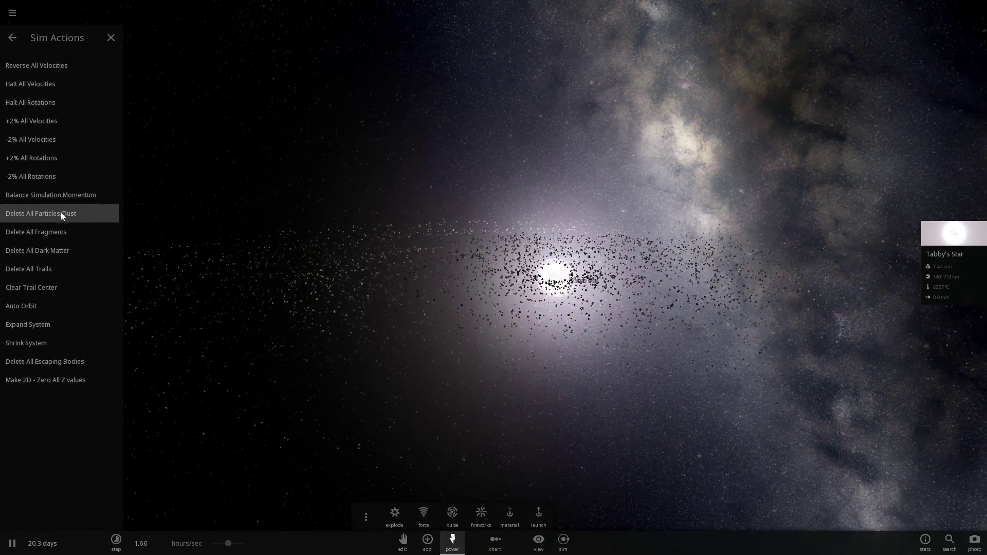
click(60, 213)
drag(279, 227, 290, 206)
right_drag(290, 206, 518, 262)
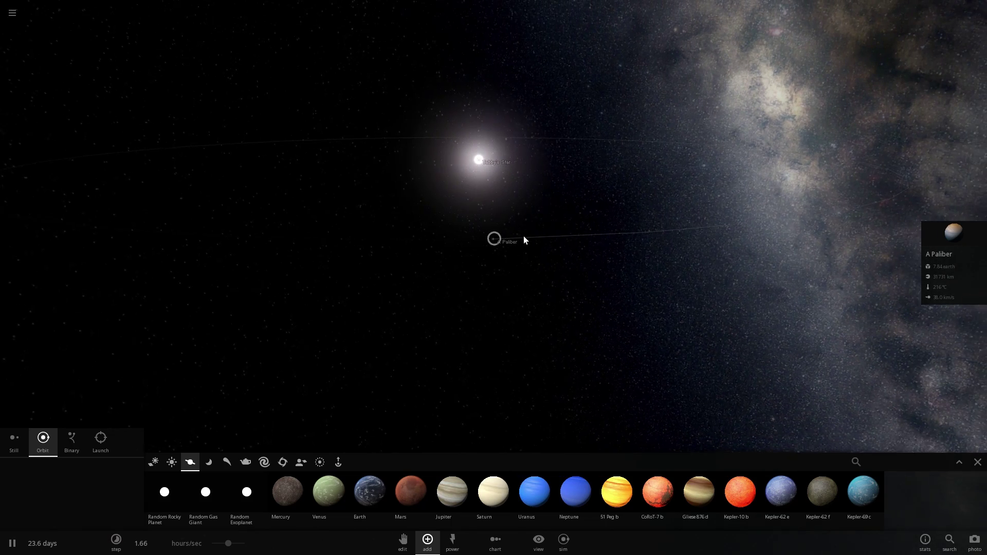
Focus on the planet A Paliber orbiting Tabby's Star and examine its day and night sides
double_click(507, 242)
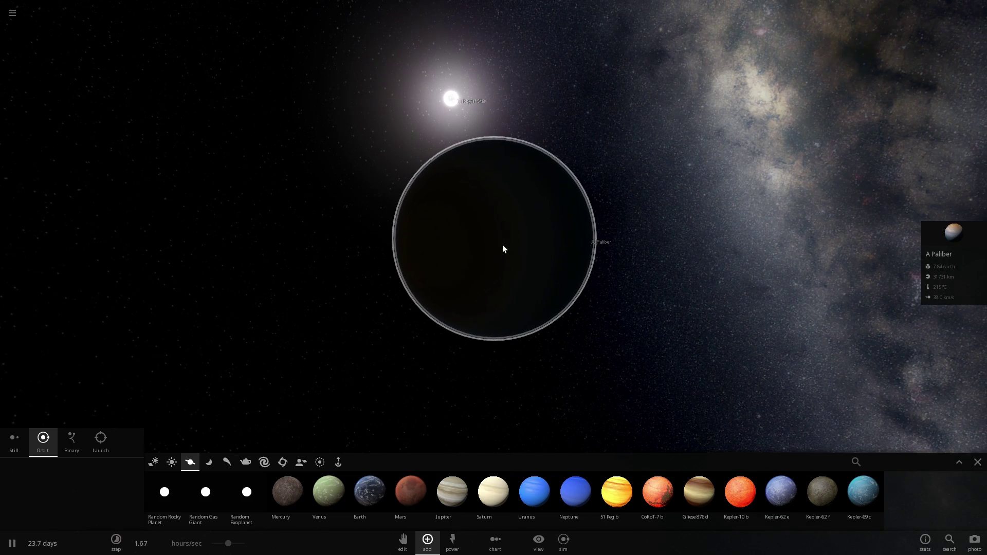
right_drag(503, 249, 623, 236)
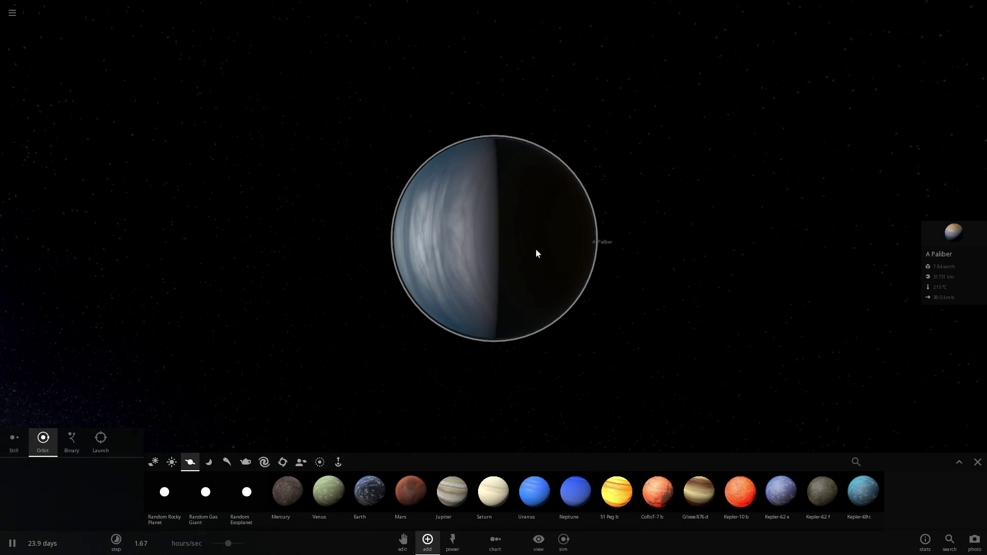
right_drag(431, 286, 323, 289)
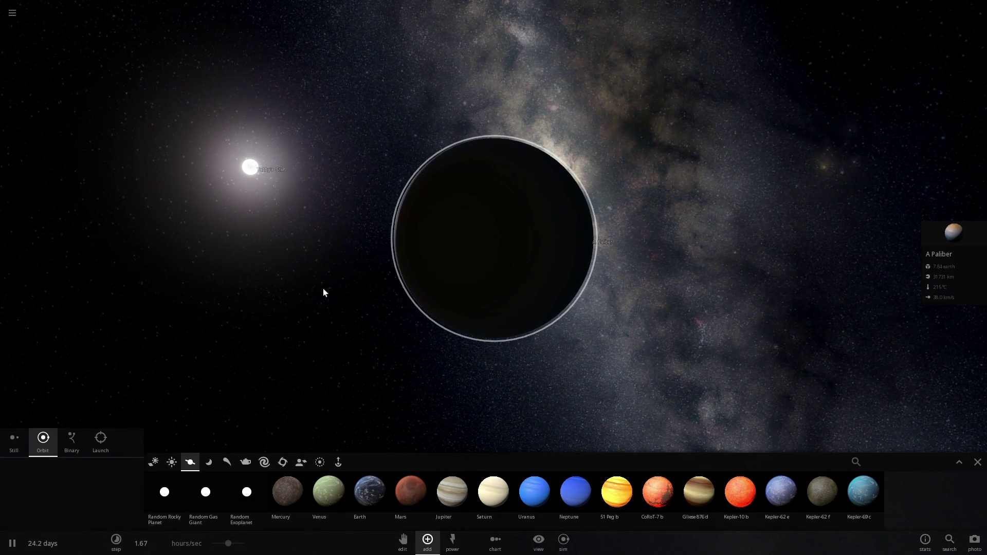
right_drag(364, 271, 639, 250)
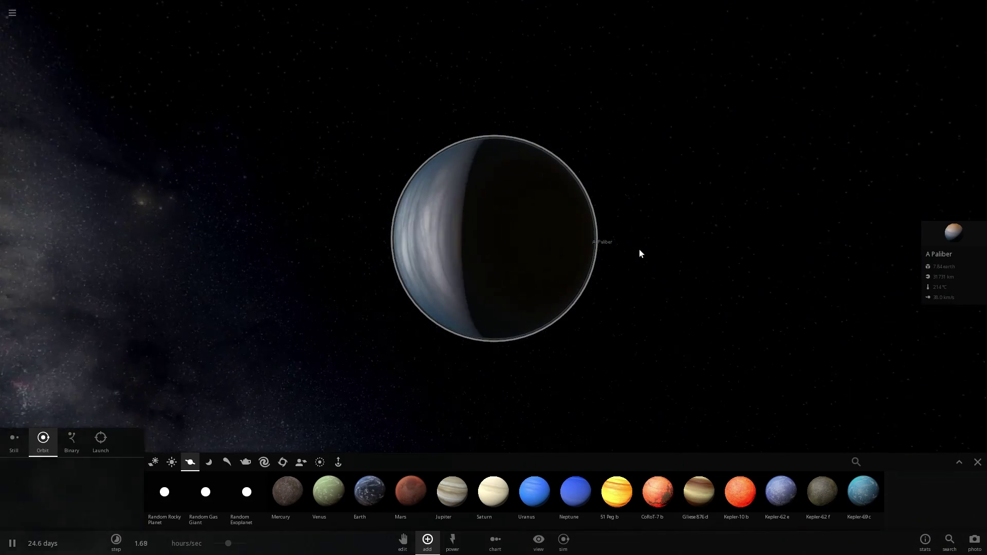
right_drag(517, 264, 392, 400)
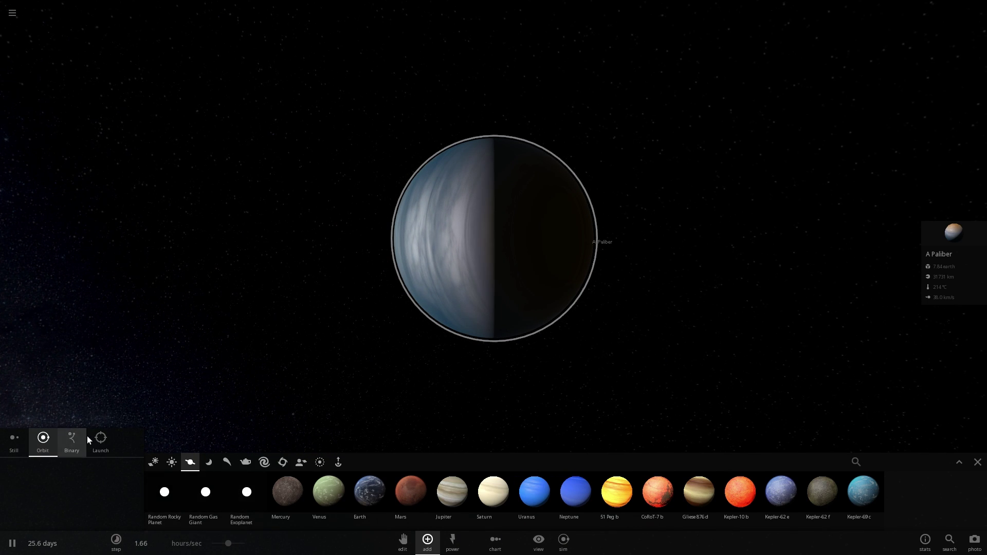
Slow the simulation to about 2.8 minutes per second and launch a random rocky planet at A Paliber at 10.0 km/s
click(101, 439)
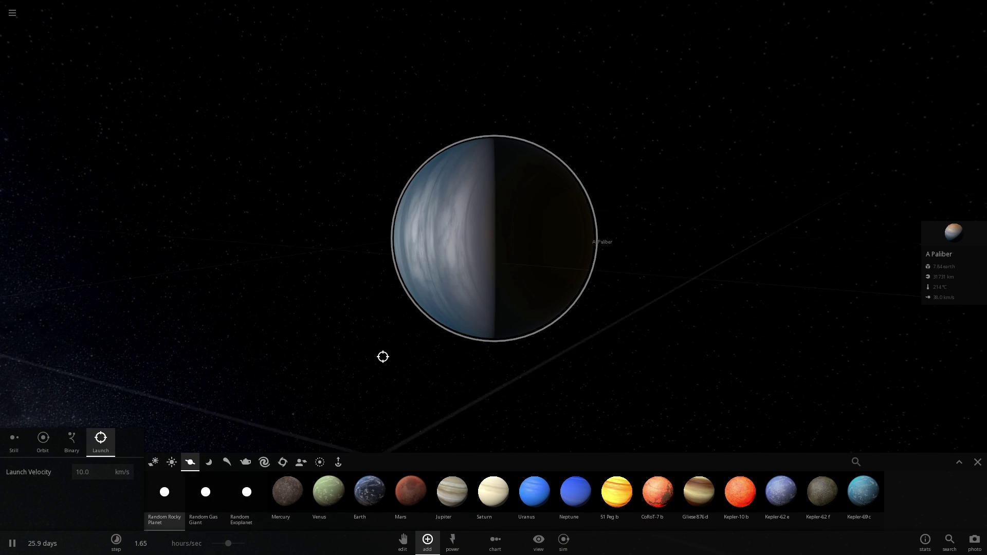
right_drag(383, 357, 551, 344)
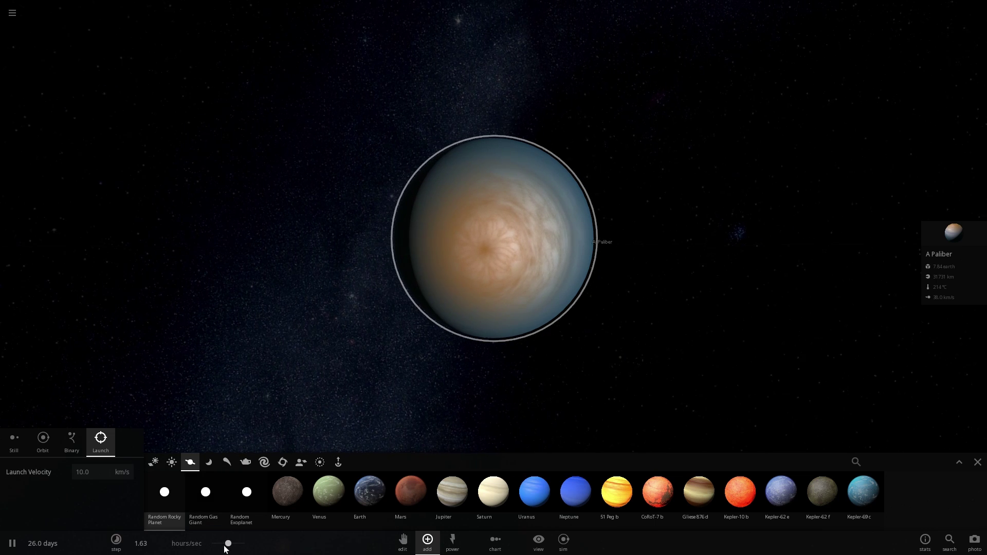
drag(225, 545, 210, 548)
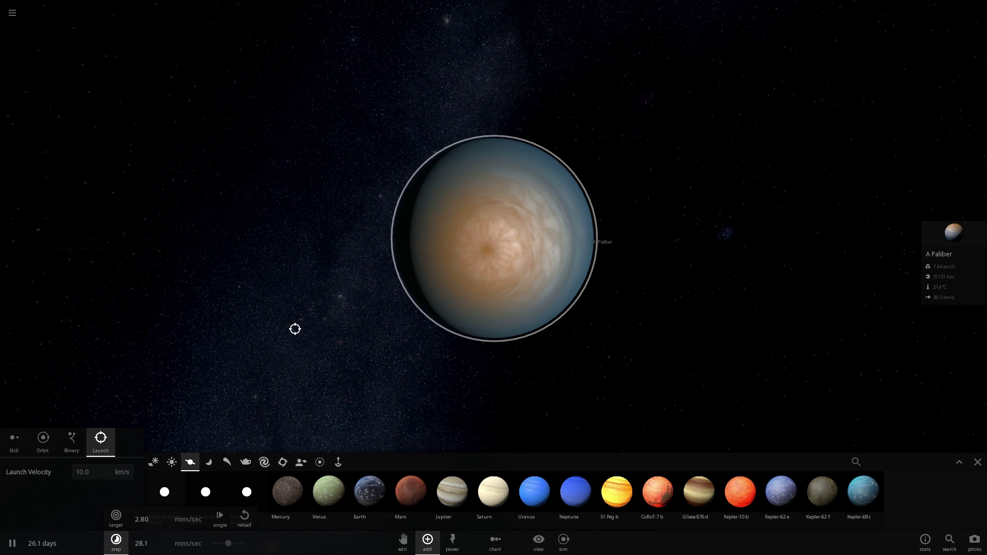
right_drag(295, 329, 405, 326)
scroll(410, 329, down, 3)
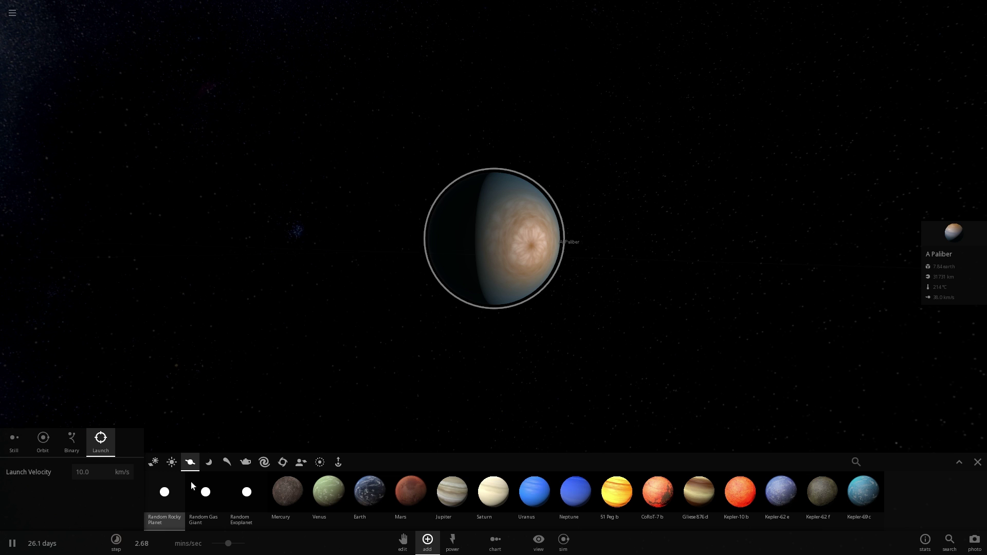
drag(495, 235, 489, 351)
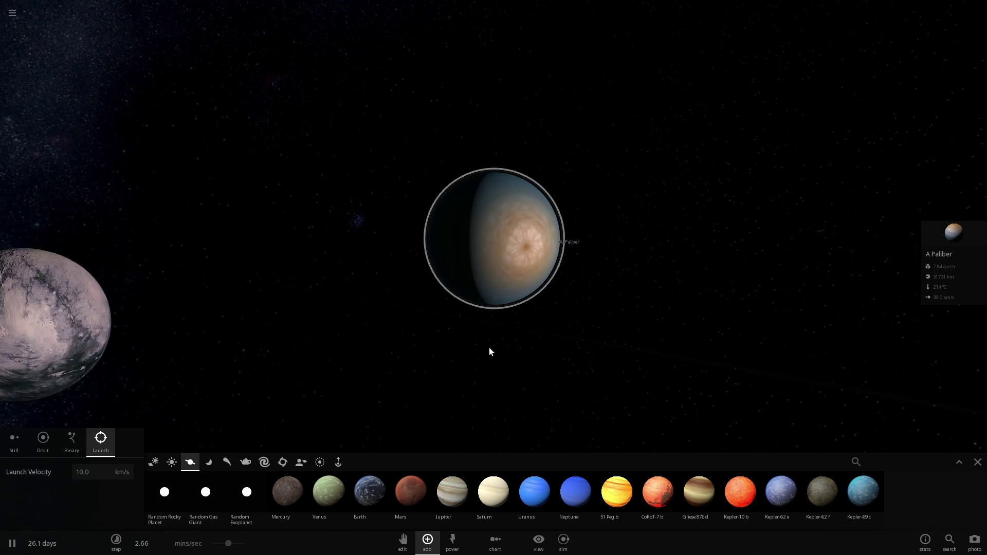
Speed the simulation up to about 30 minutes per second and follow the launched rocky planet into A Paliber
scroll(485, 348, down, 2)
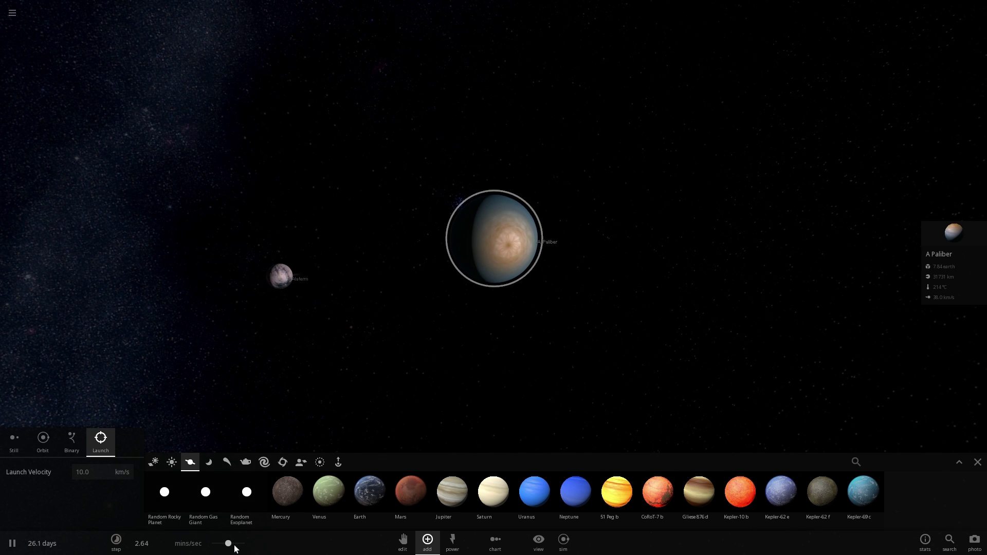
drag(234, 545, 247, 545)
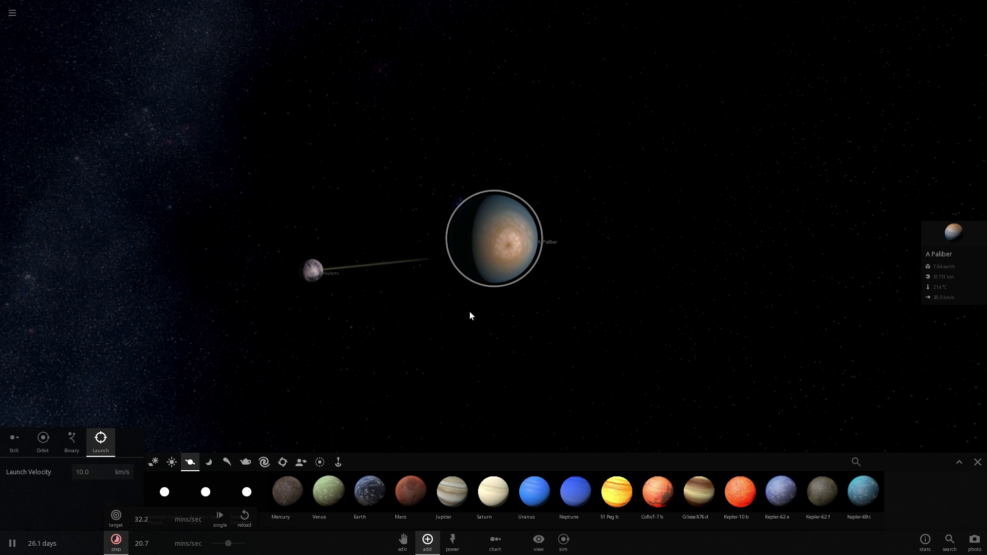
scroll(470, 313, up, 2)
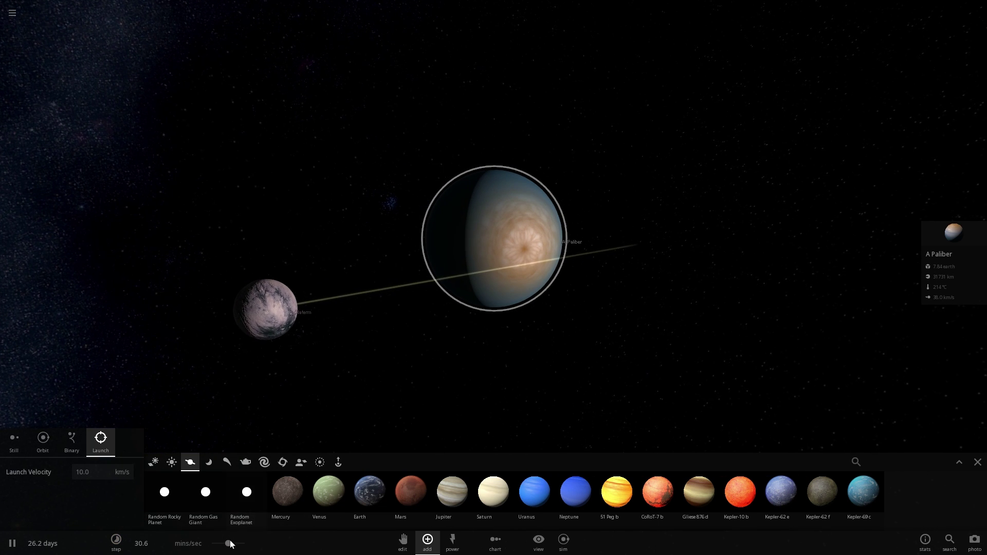
drag(415, 333, 469, 341)
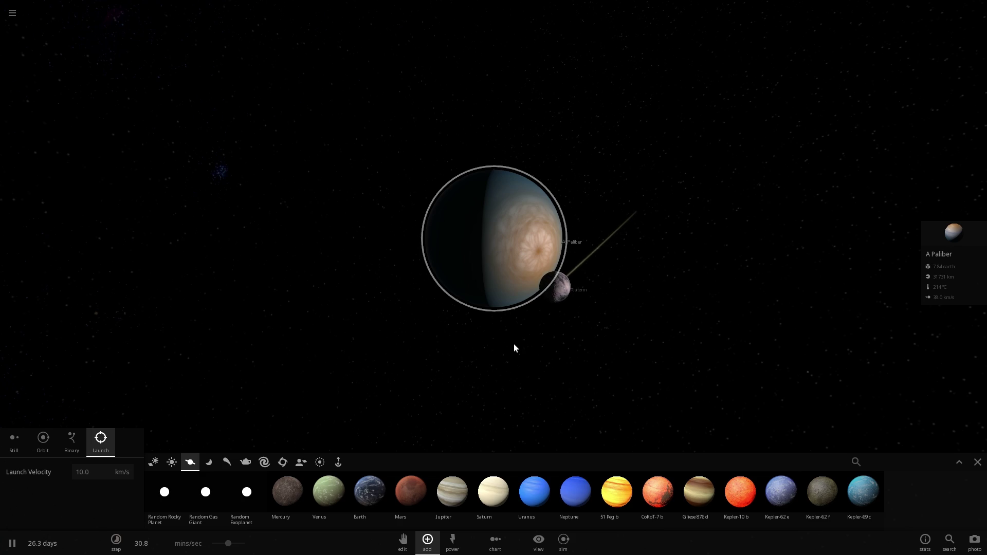
right_drag(510, 346, 731, 307)
Examine the collision fragments around A Paliber and the planet's surface after the impact
scroll(690, 318, down, 3)
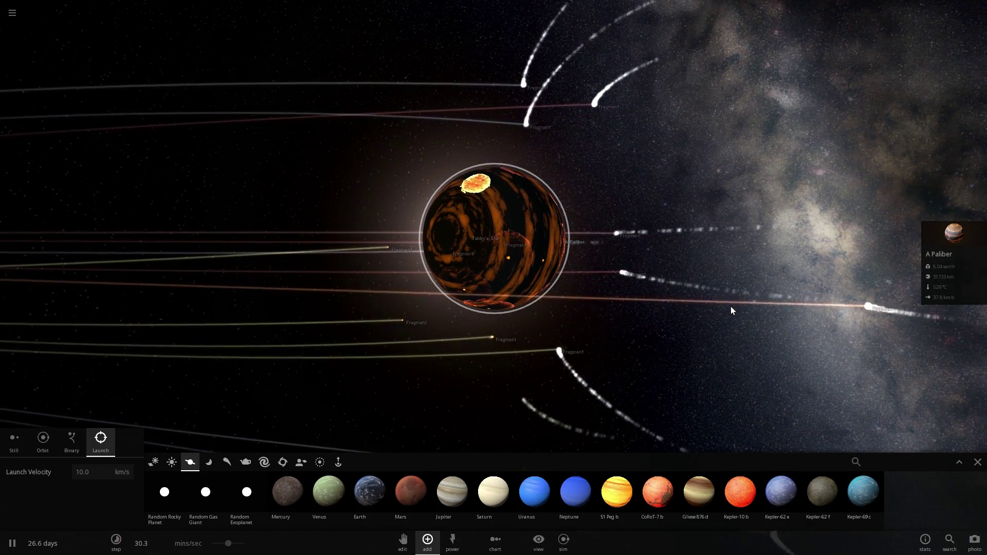
scroll(731, 306, down, 3)
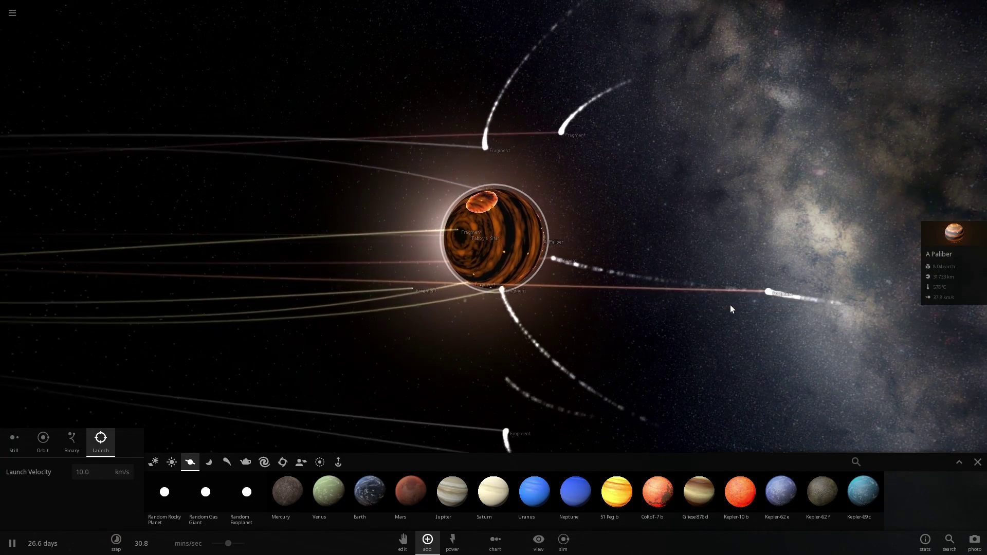
right_drag(732, 309, 743, 303)
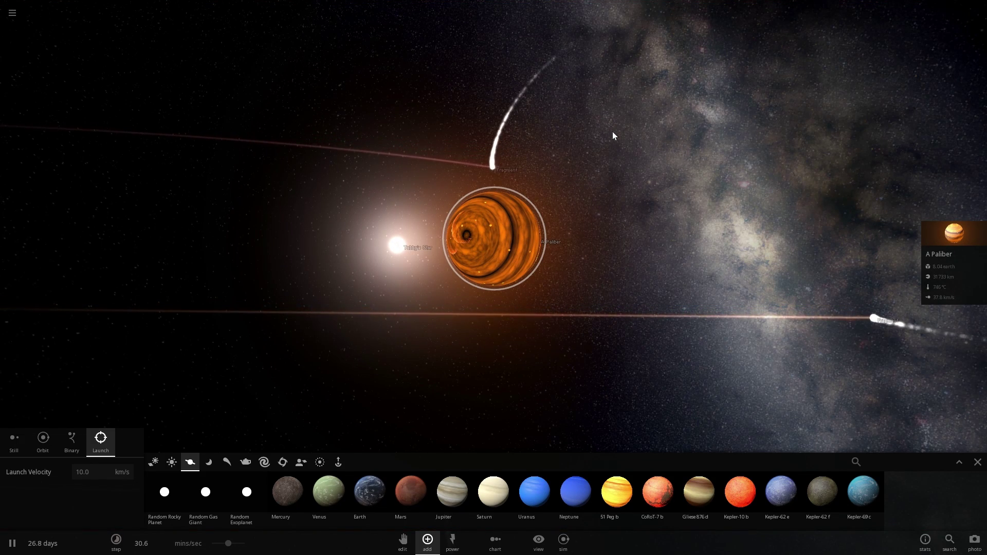
drag(551, 172, 556, 179)
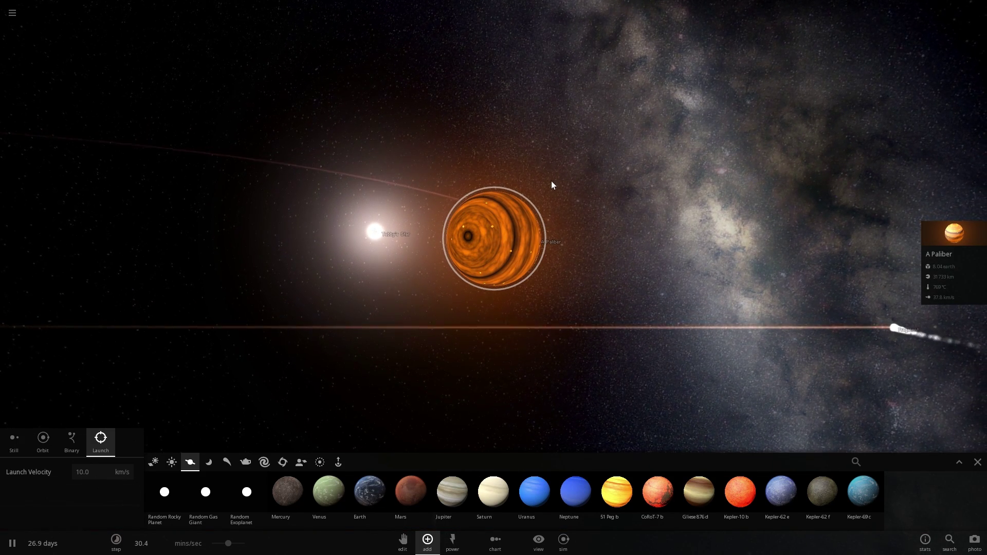
right_drag(552, 183, 496, 226)
scroll(502, 227, up, 3)
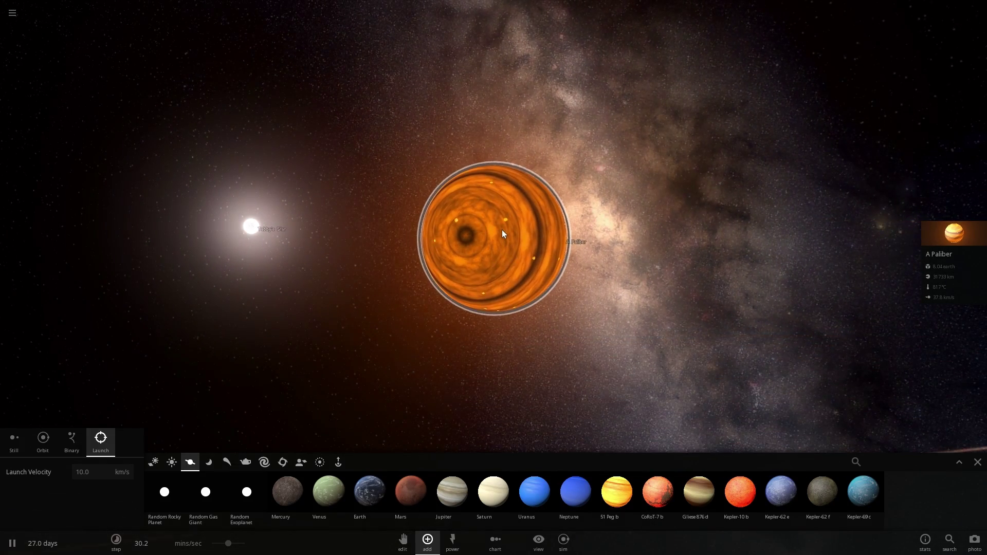
scroll(502, 230, up, 3)
right_drag(470, 230, 501, 232)
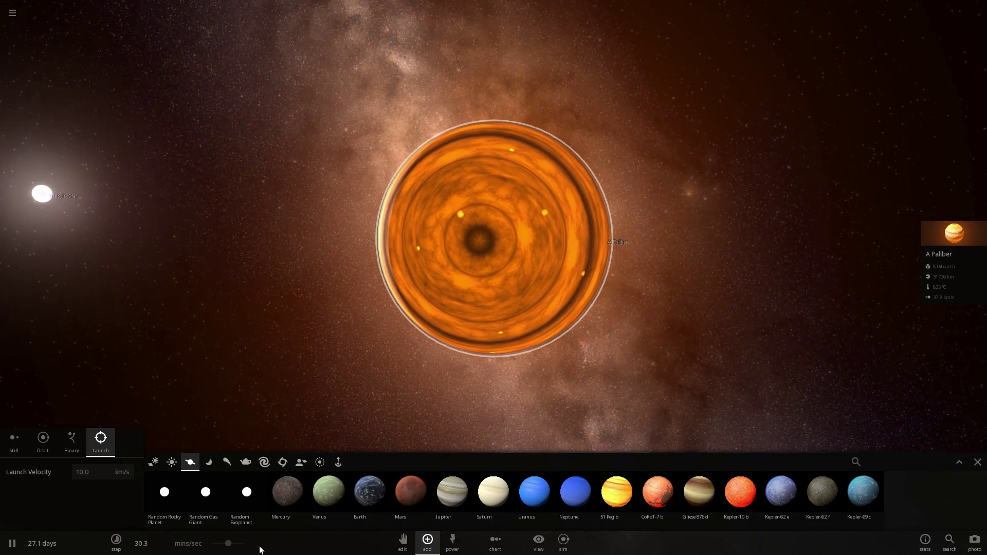
Speed the simulation up to about 15.7 hours per second and examine the night side of A Paliber
drag(230, 545, 245, 545)
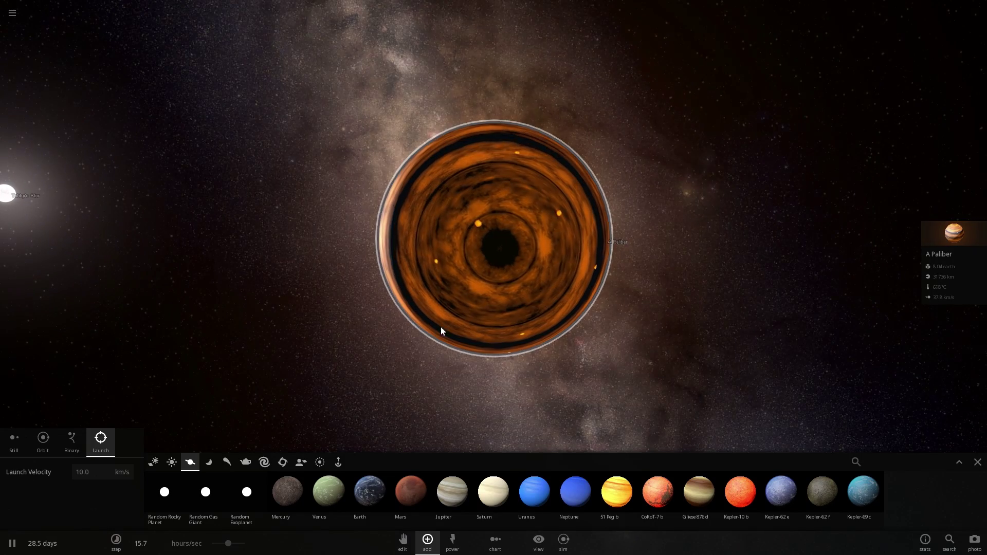
right_drag(440, 327, 383, 332)
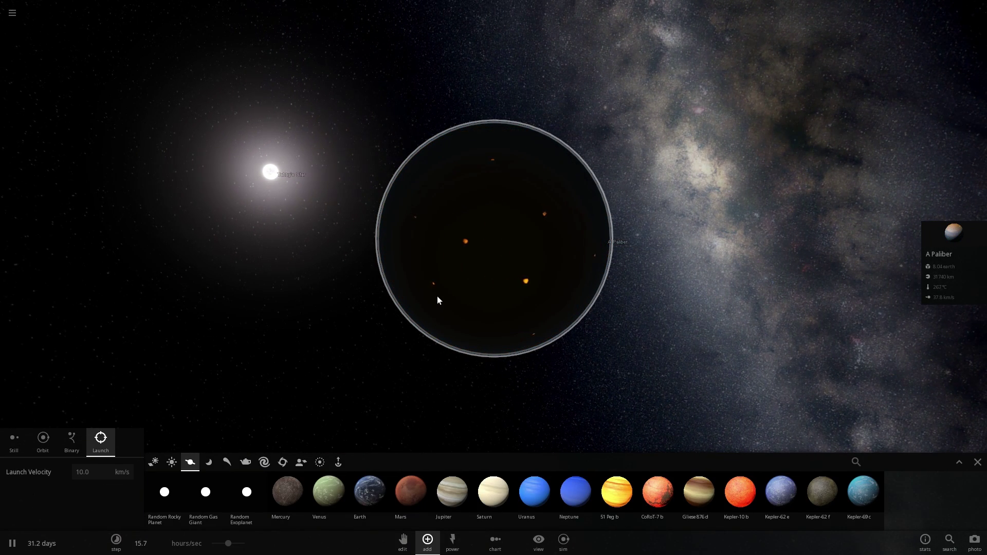
scroll(440, 297, down, 3)
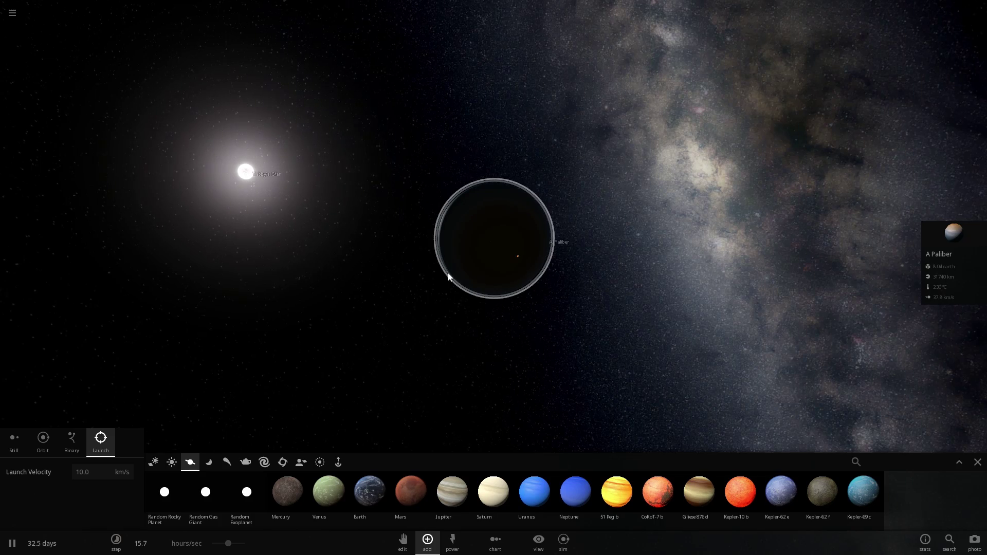
right_drag(448, 273, 422, 254)
Add a ring of moons around Tabby's Star with the Jupiter ring preset while the simulation is paused
scroll(439, 278, up, 4)
scroll(439, 278, down, 1)
scroll(346, 280, down, 3)
scroll(440, 270, up, 3)
scroll(399, 258, down, 3)
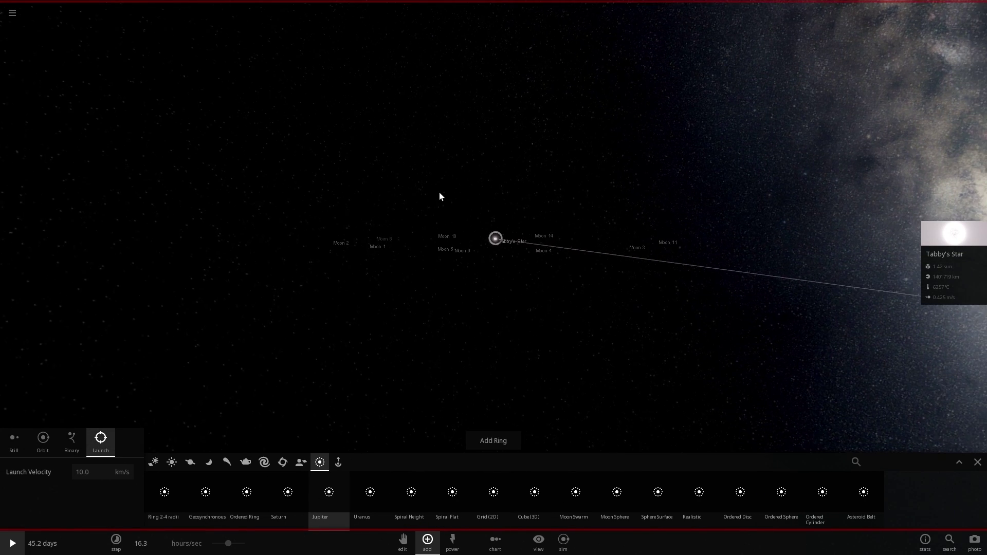
scroll(452, 218, up, 3)
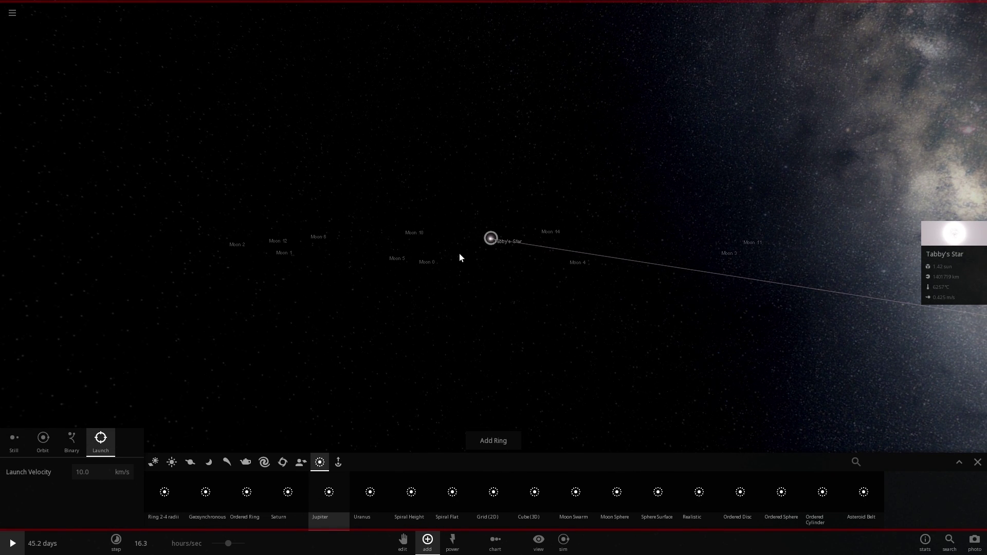
Resume the simulation focused on Moon 8 and speed it up to about 22.9 days per second
key(space)
double_click(575, 263)
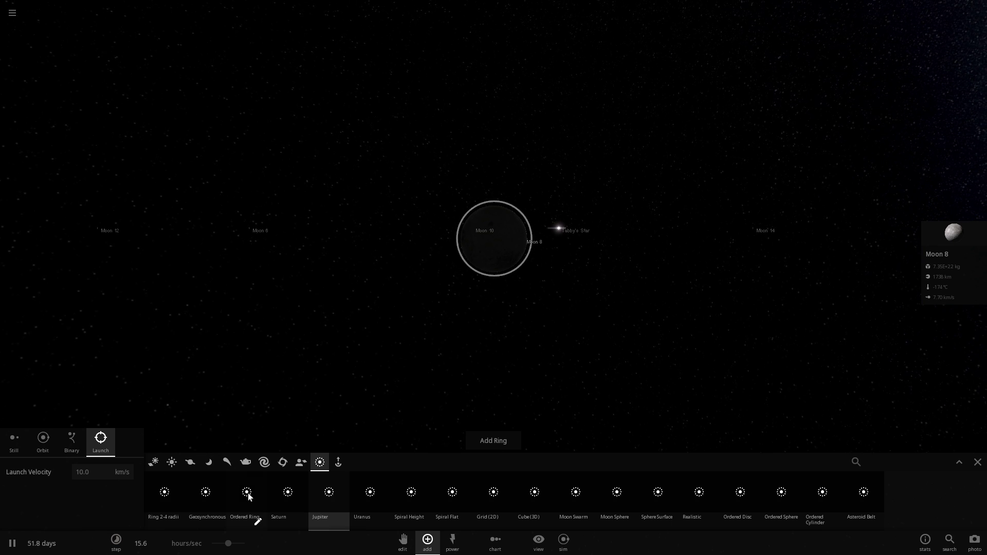
drag(239, 544, 244, 544)
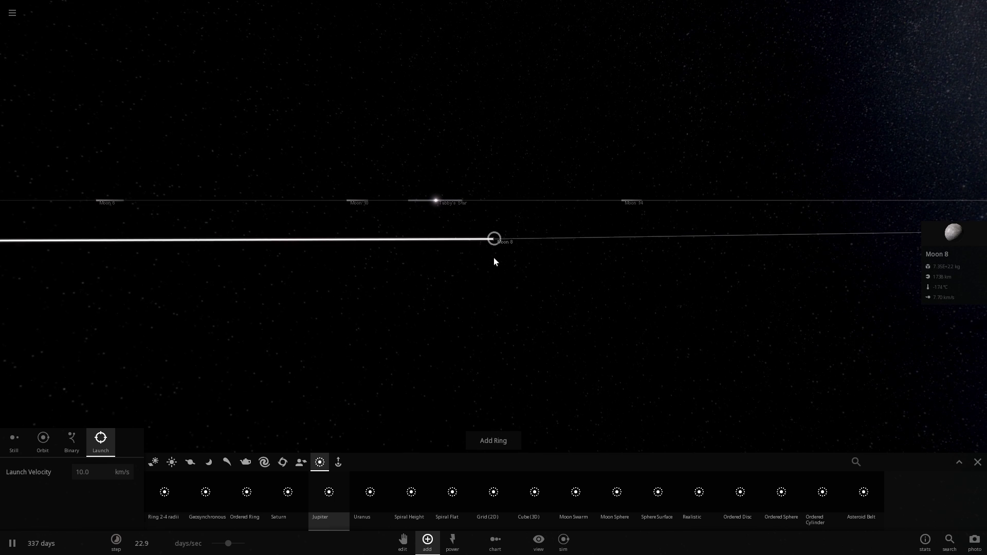
drag(480, 265, 388, 315)
scroll(397, 311, up, 2)
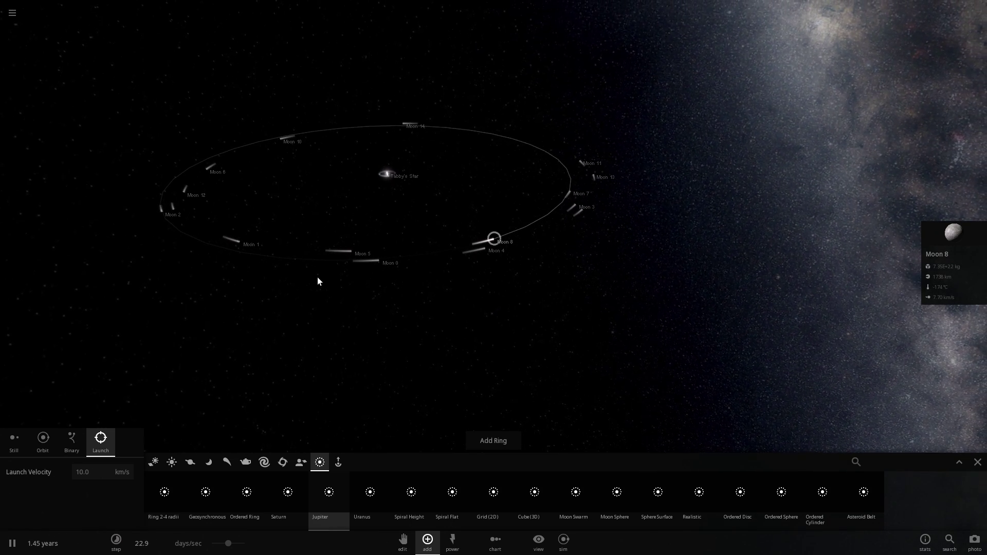
Set the orbital eccentricity of Moon 8 to 0.94 and view the moon up close against Tabby's Star
click(951, 234)
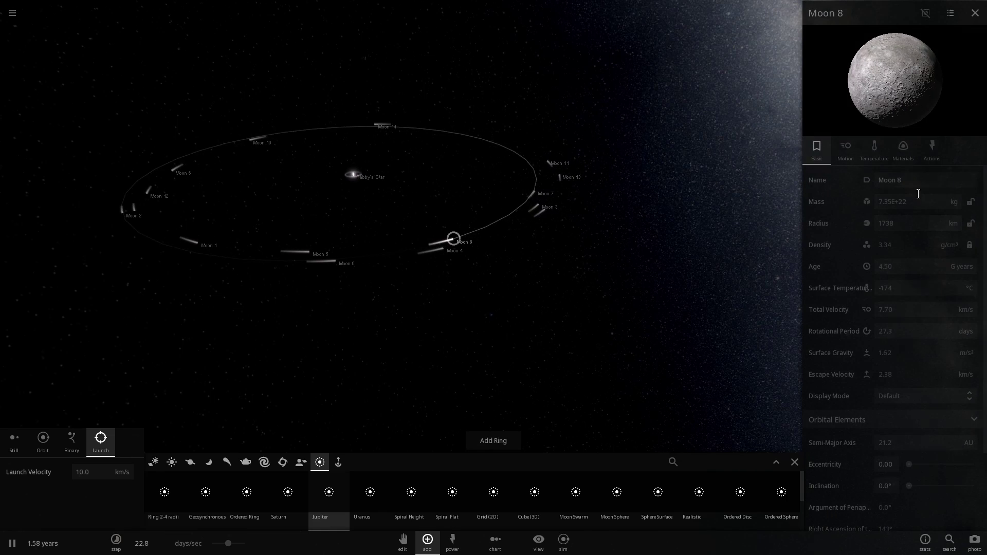
click(848, 152)
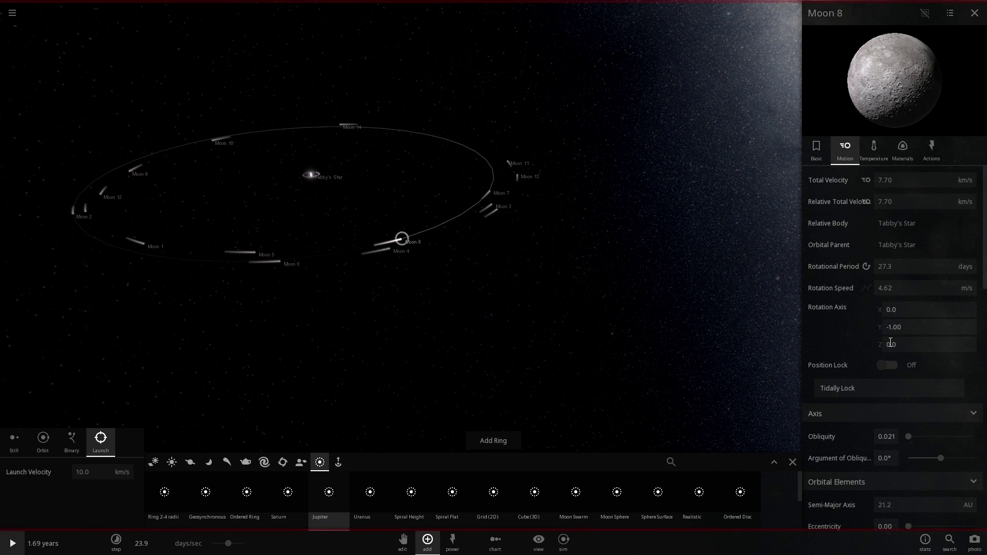
scroll(894, 309, down, 4)
drag(909, 336, 969, 335)
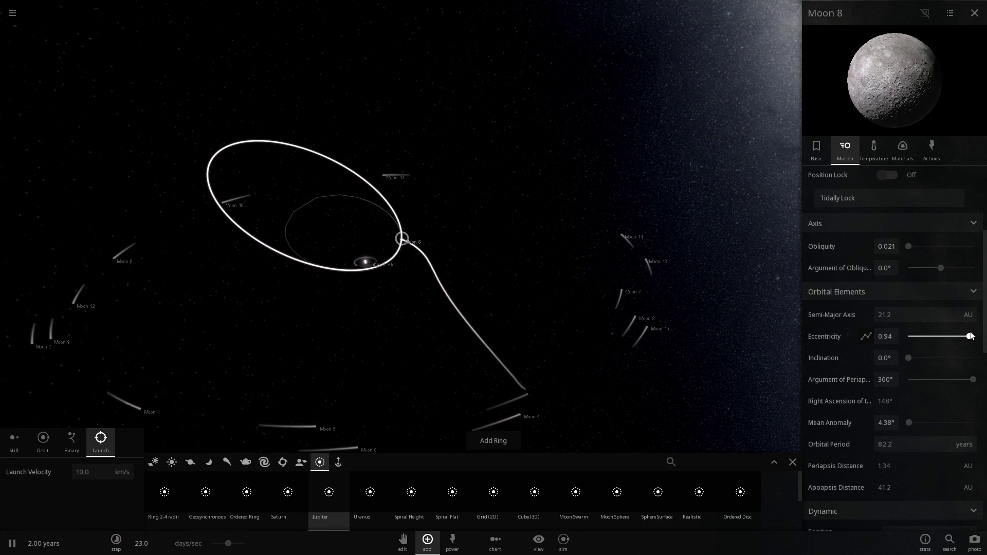
drag(488, 267, 373, 244)
scroll(375, 243, down, 10)
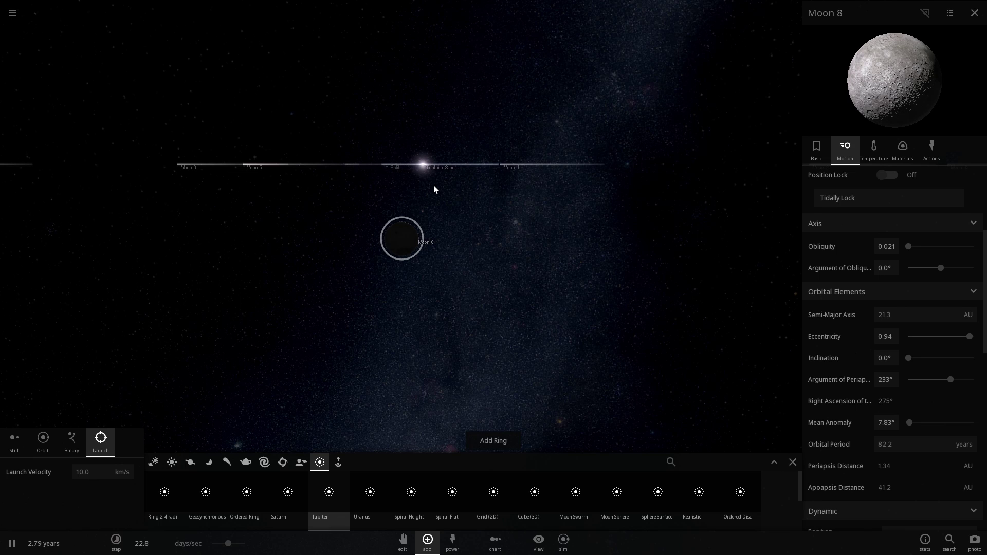
key(space)
key(space)
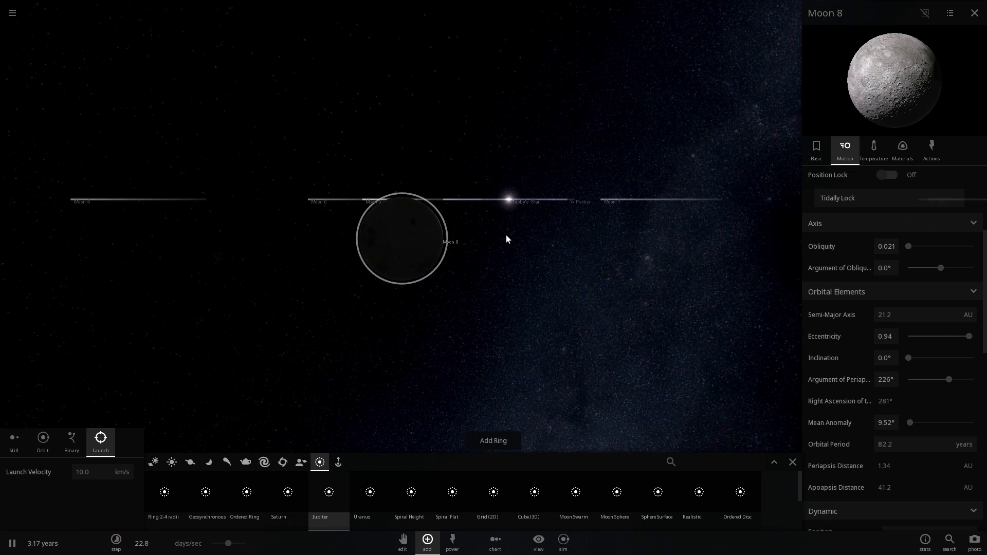
Show the luminosity of Tabby's Star in a graph
click(520, 214)
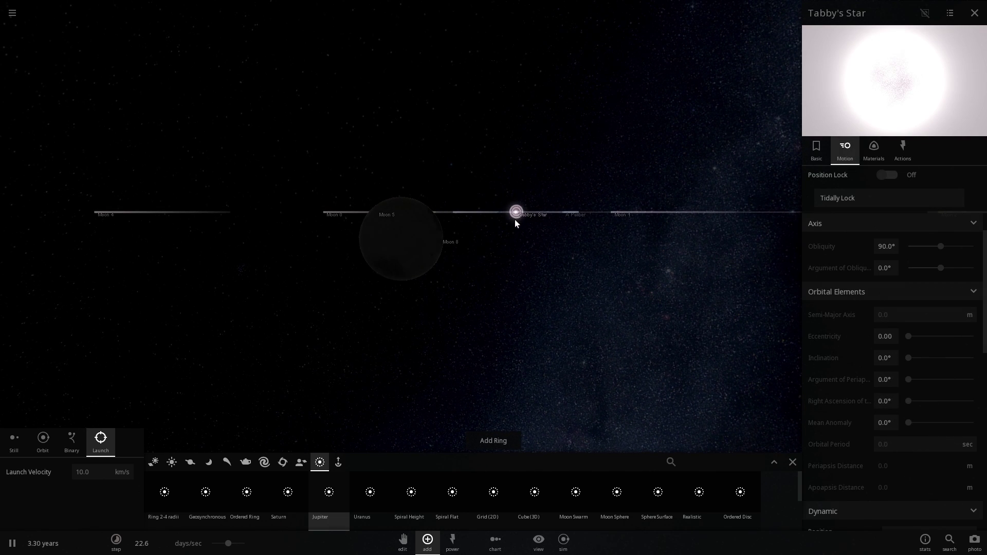
scroll(884, 258, up, 4)
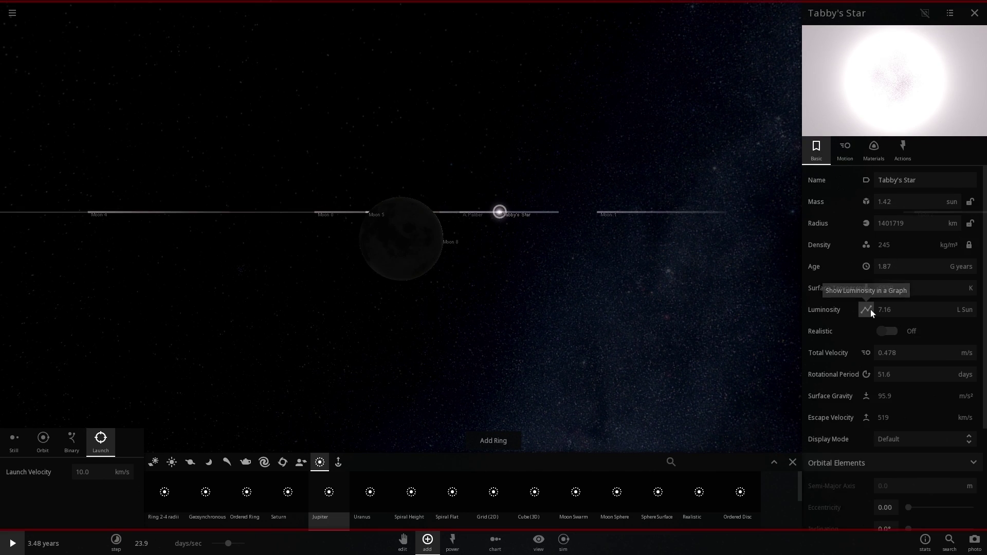
click(870, 310)
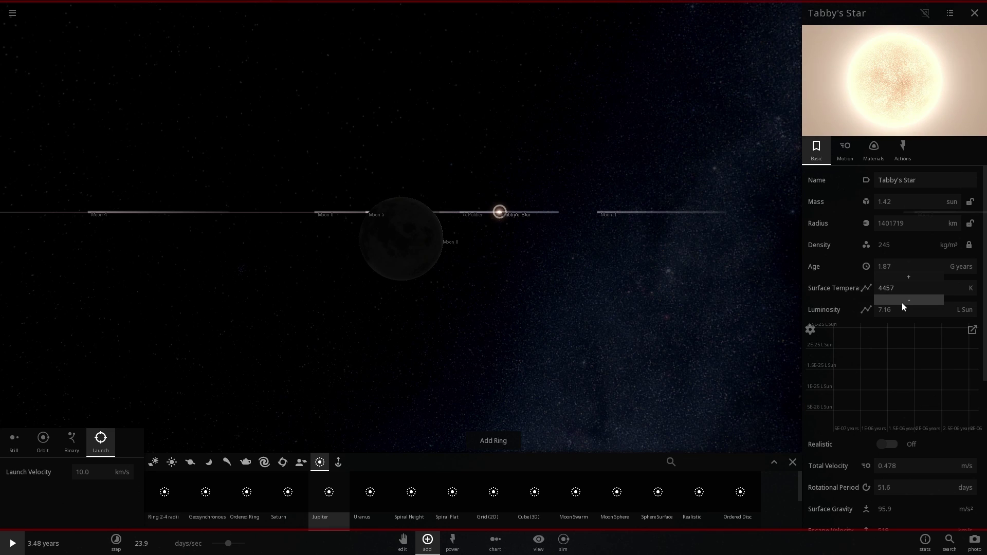
With the simulation running, set the surface temperature of Tabby's Star to 7000 K and lower it to 4321 K
click(11, 545)
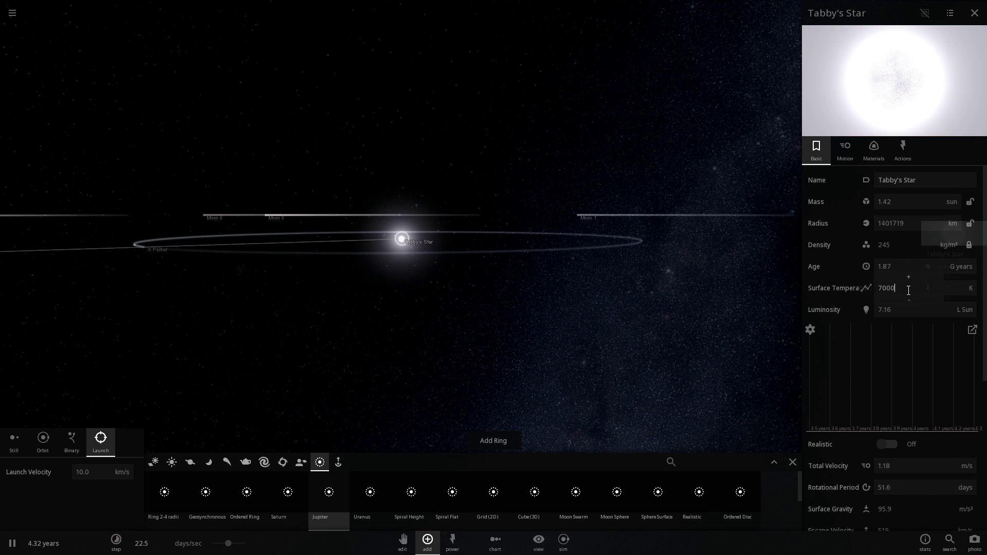
click(909, 299)
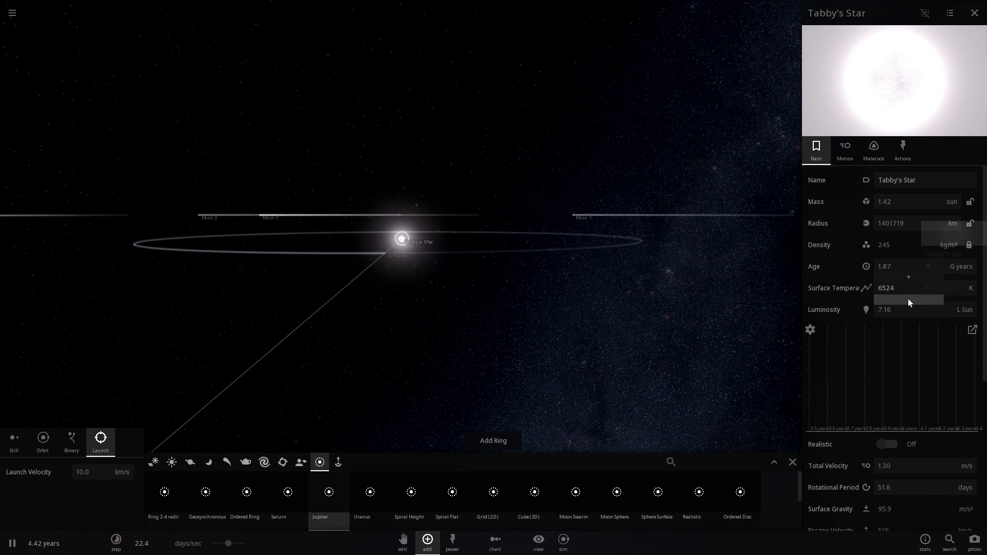
drag(908, 299, 906, 298)
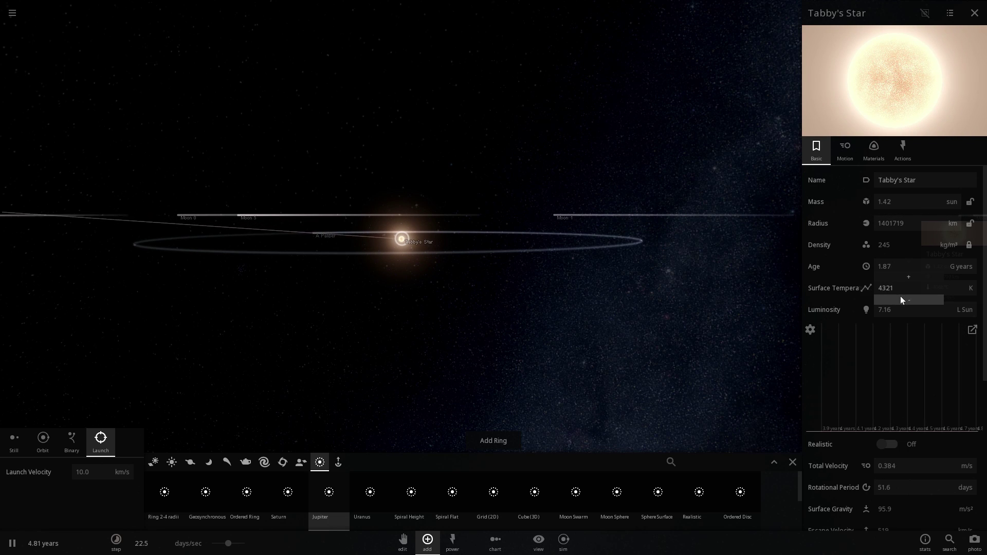
right_drag(662, 308, 630, 305)
scroll(437, 254, up, 4)
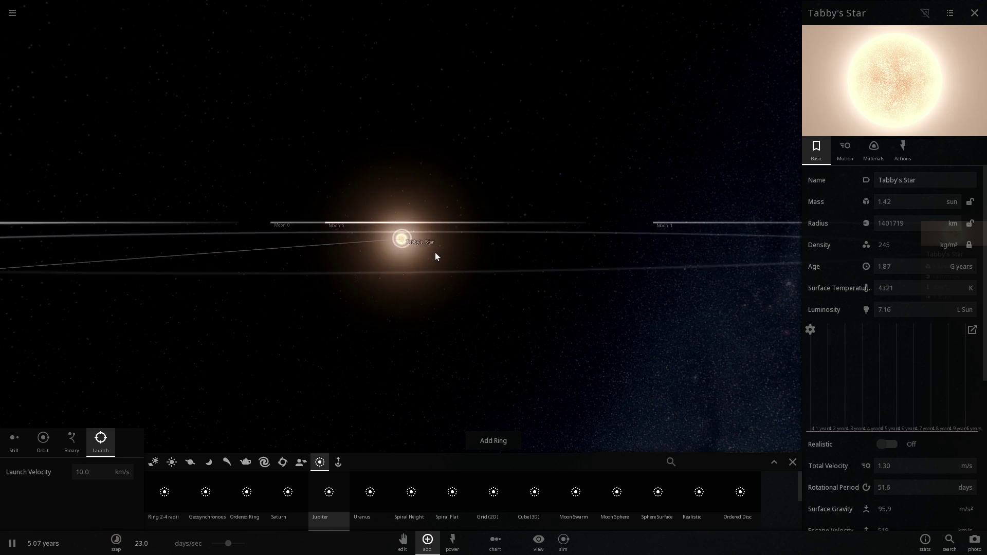
scroll(397, 250, down, 4)
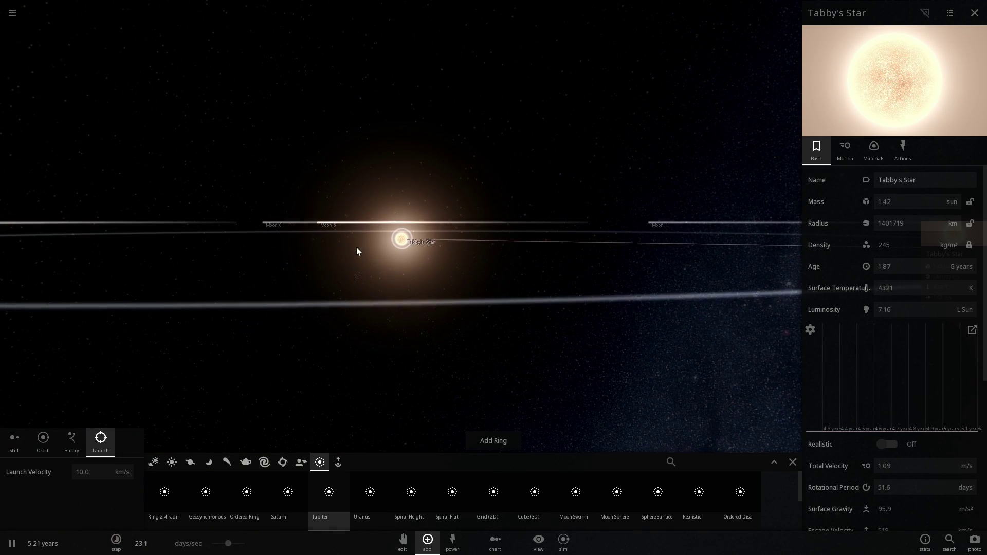
right_drag(357, 248, 358, 350)
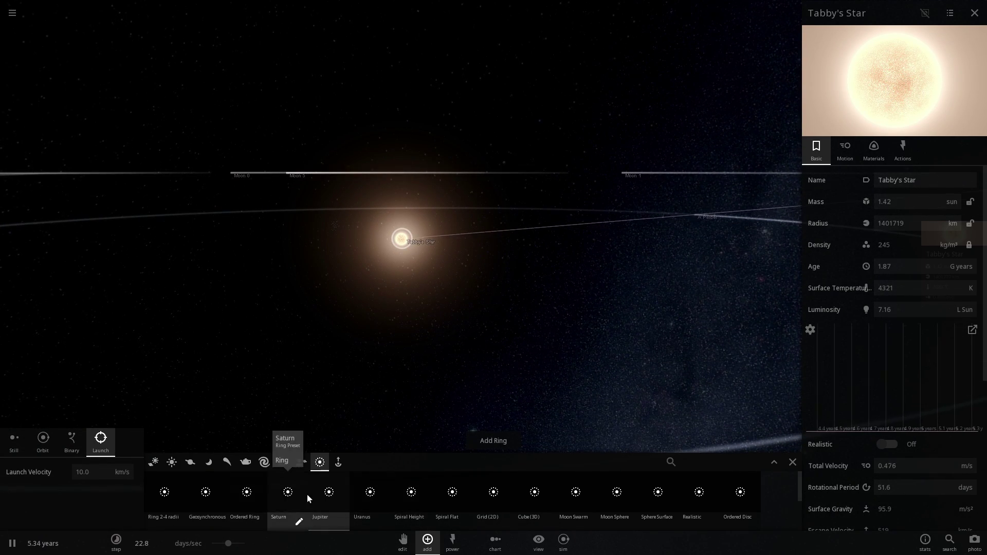
Place Jupiter in orbit around Tabby's Star beyond A Paliber and view the star close to edge-on
mouse_move(316, 495)
scroll(313, 321, down, 3)
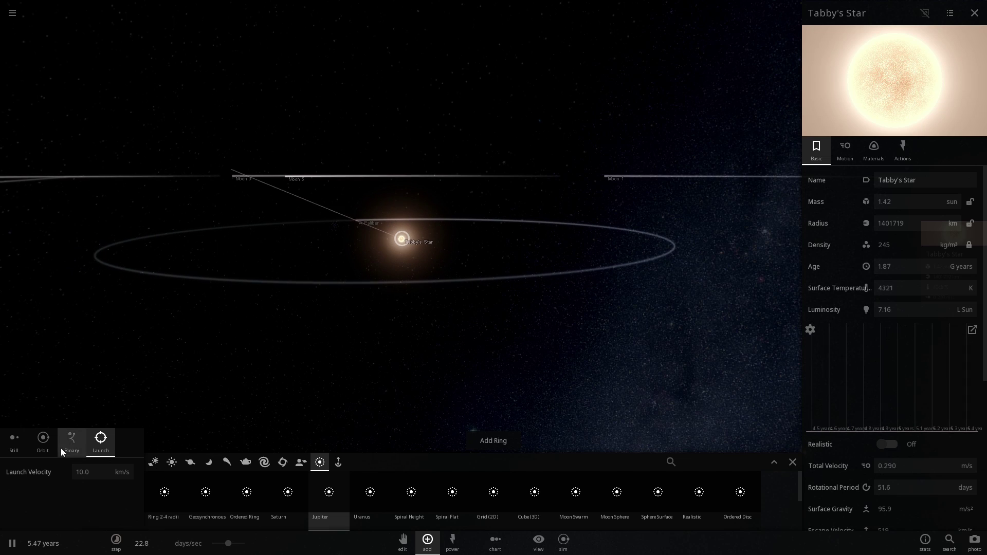
click(31, 446)
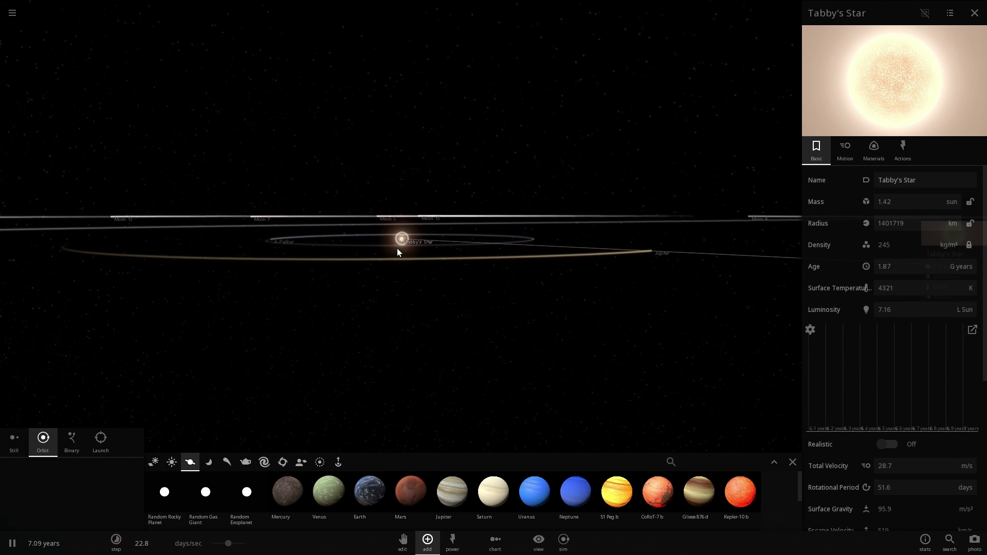
scroll(401, 244, up, 5)
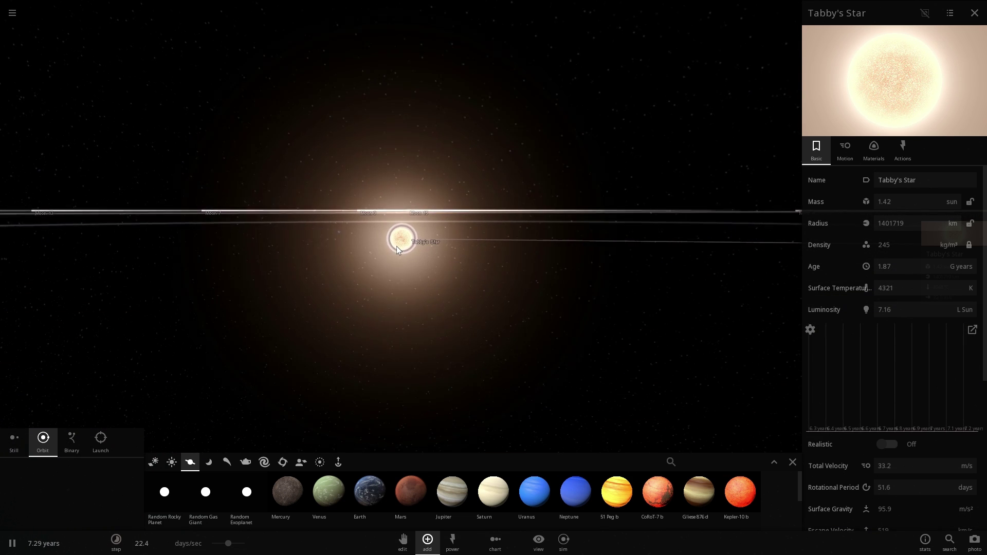
Place a second Jupiter in a tight orbit around Tabby's Star and run the simulation at about 27 minutes per second
scroll(397, 246, up, 3)
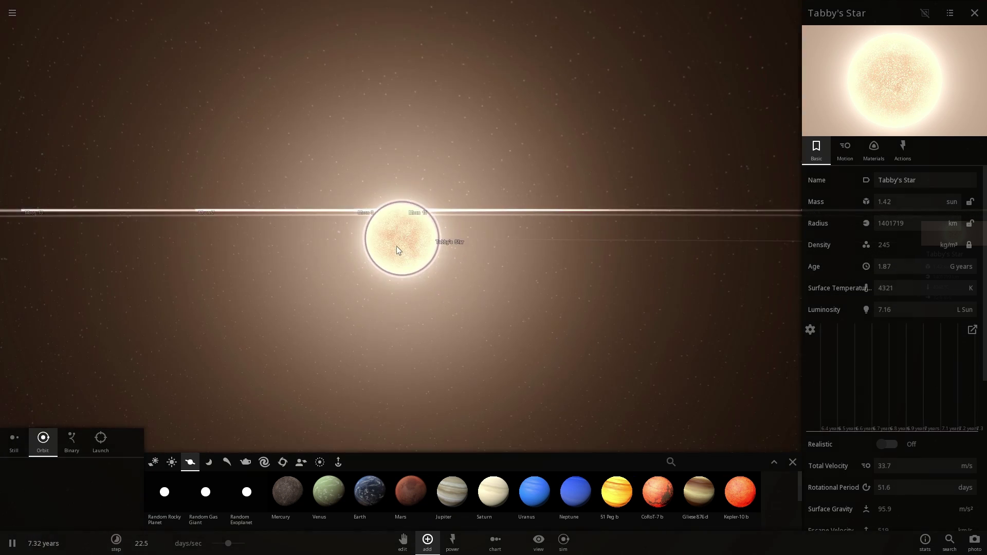
click(445, 491)
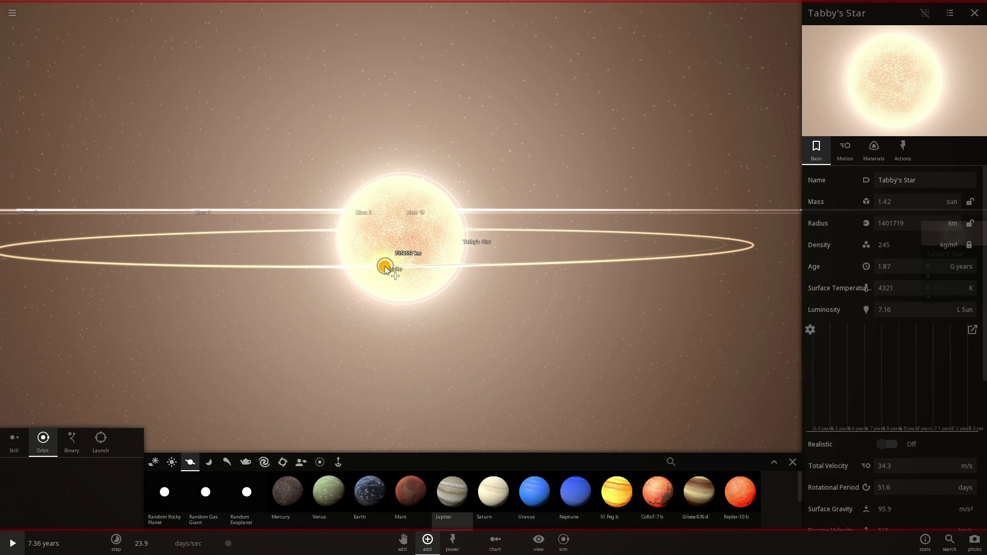
click(341, 255)
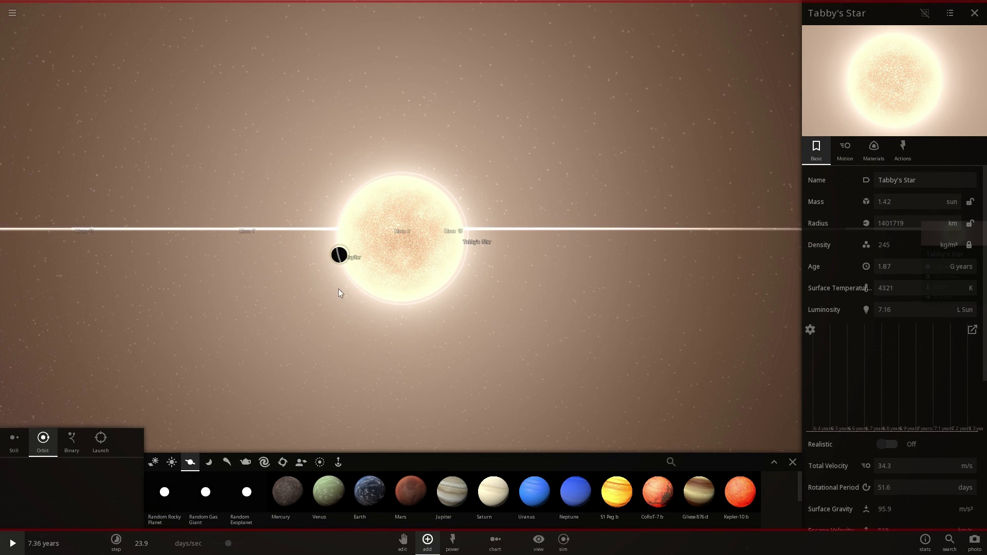
key(space)
mouse_move(313, 287)
mouse_down()
mouse_move(271, 283)
mouse_move(378, 283)
mouse_move(319, 293)
mouse_up()
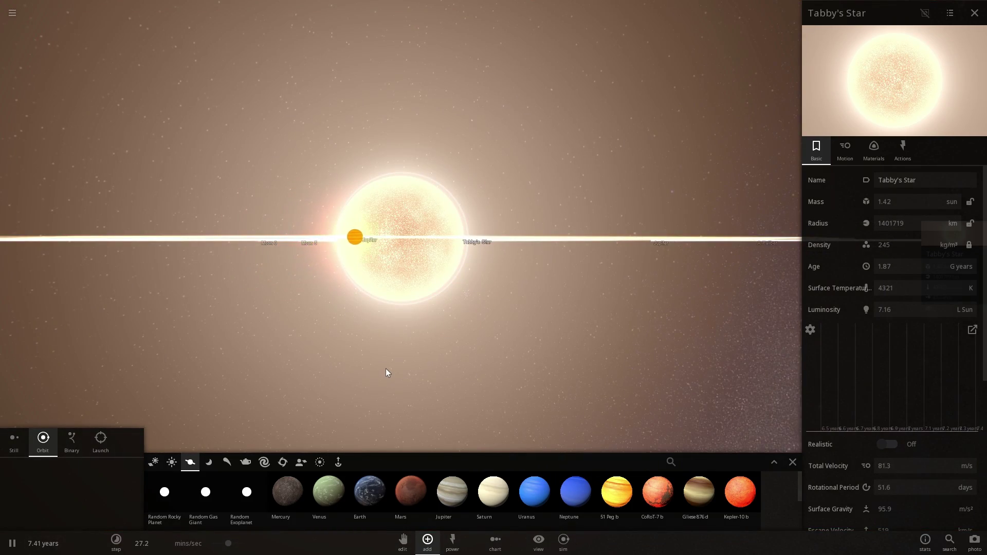
Watch the close-in Jupiter cross Tabby's Star from near edge-on, pausing and resuming the simulation to compare their sizes
scroll(386, 369, up, 3)
scroll(394, 371, down, 3)
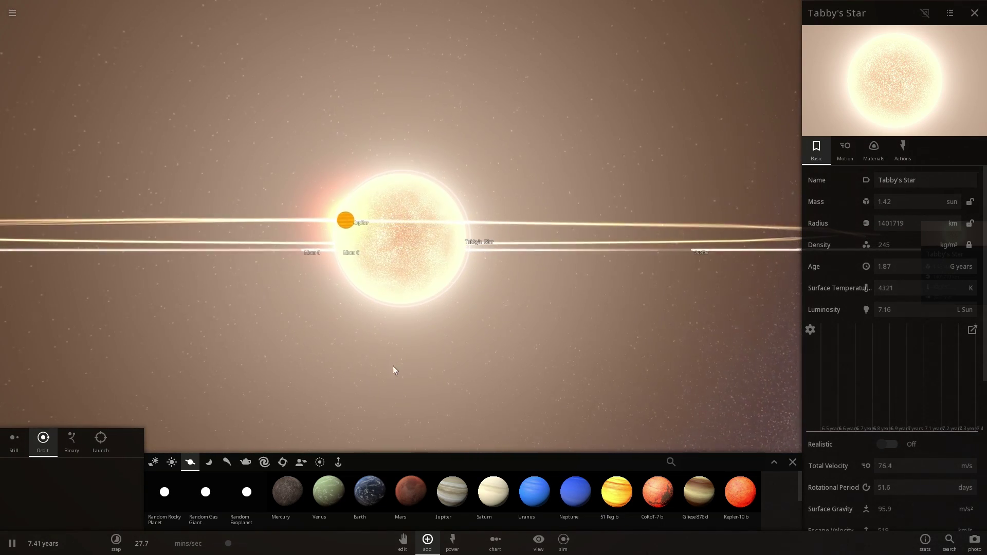
key(space)
scroll(481, 288, up, 3)
key(space)
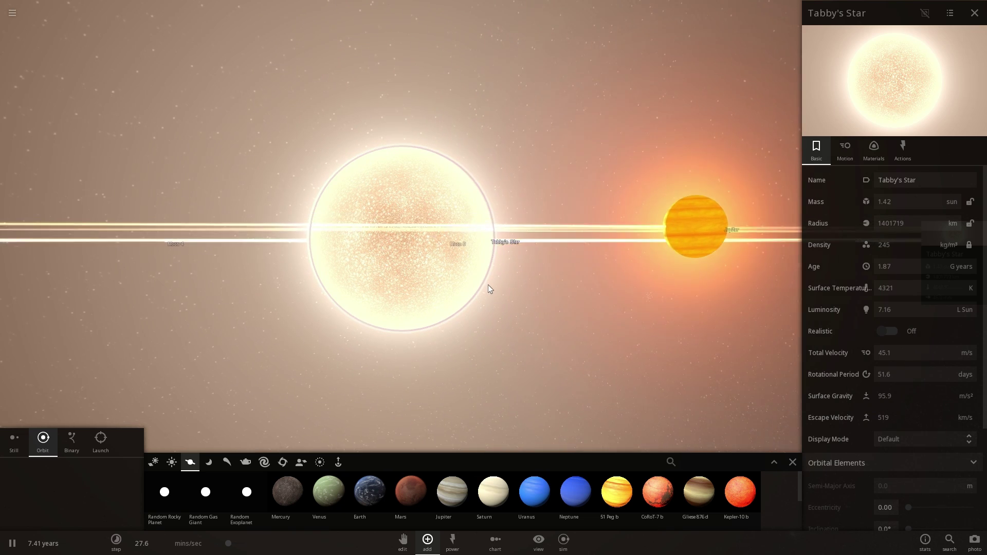
scroll(494, 281, down, 1)
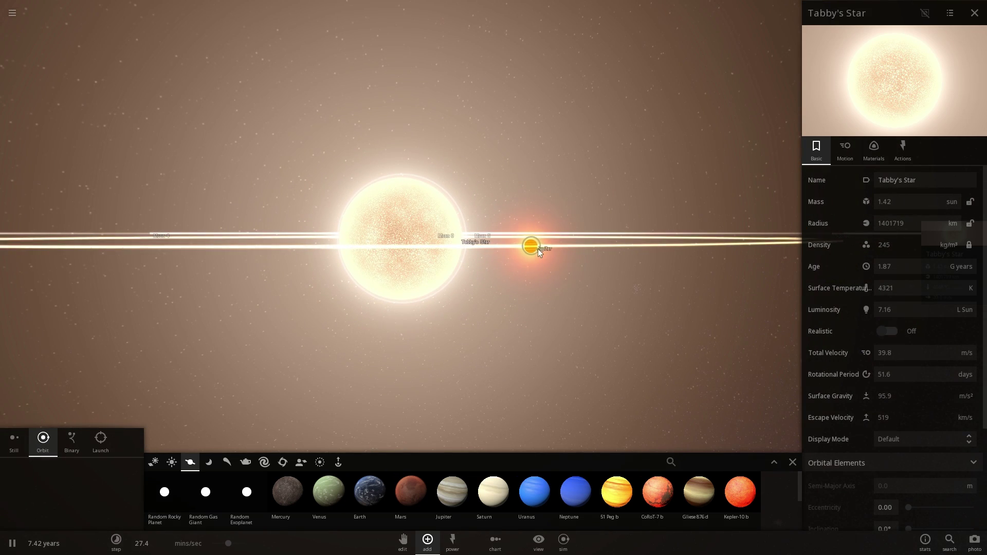
drag(537, 249, 541, 261)
key(space)
key(space)
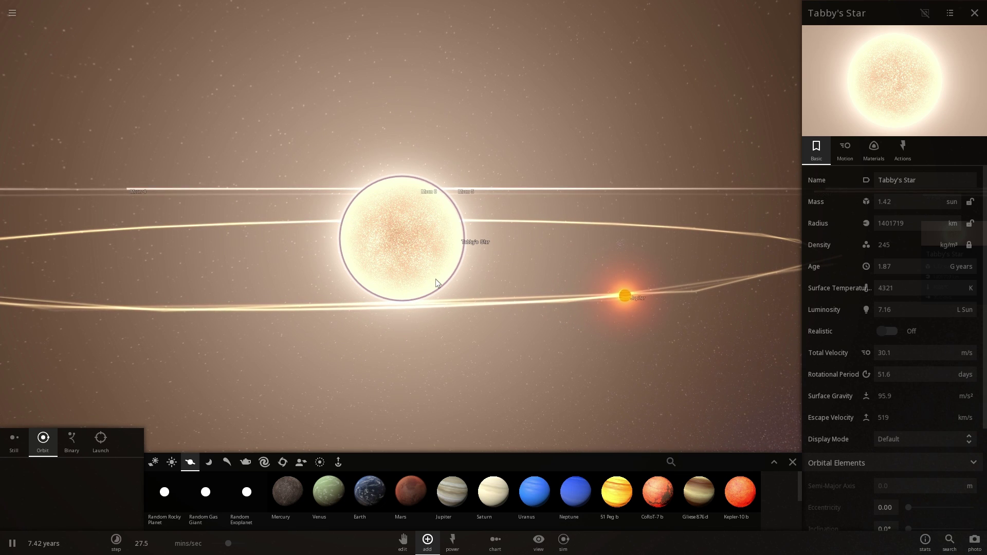
Compare the close-in Jupiter's orbit with the wider orbits of A Paliber and the outer Jupiter around Tabby's Star
scroll(437, 278, down, 10)
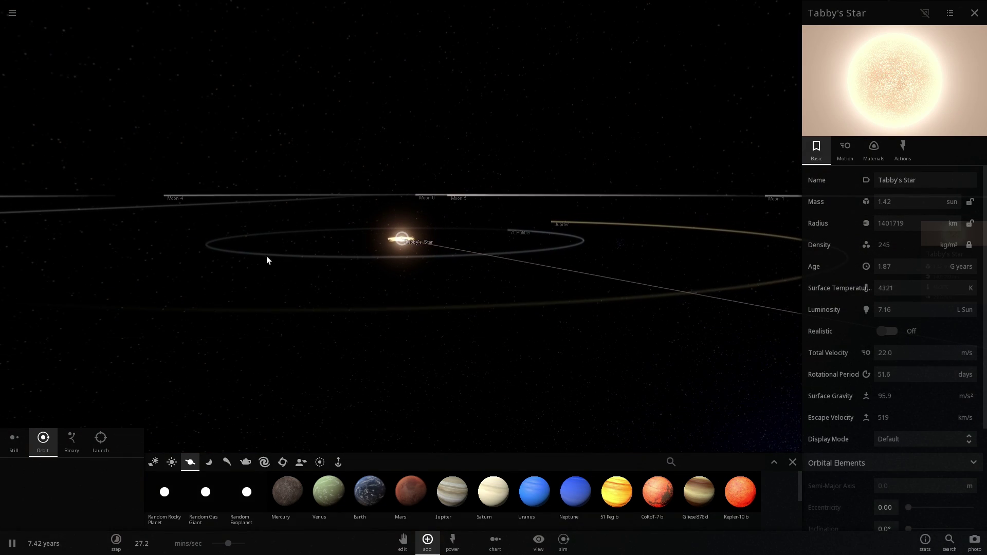
scroll(374, 249, up, 10)
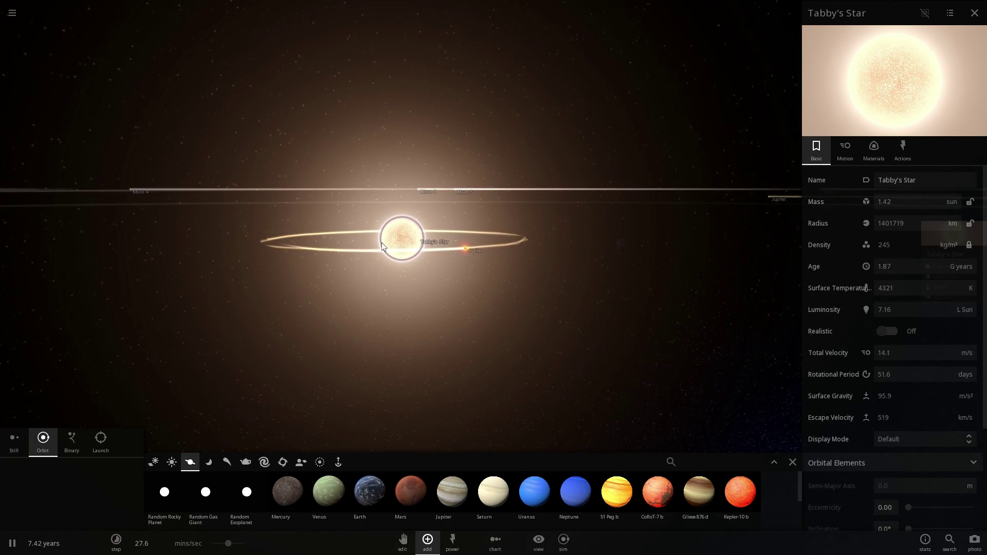
scroll(426, 258, up, 3)
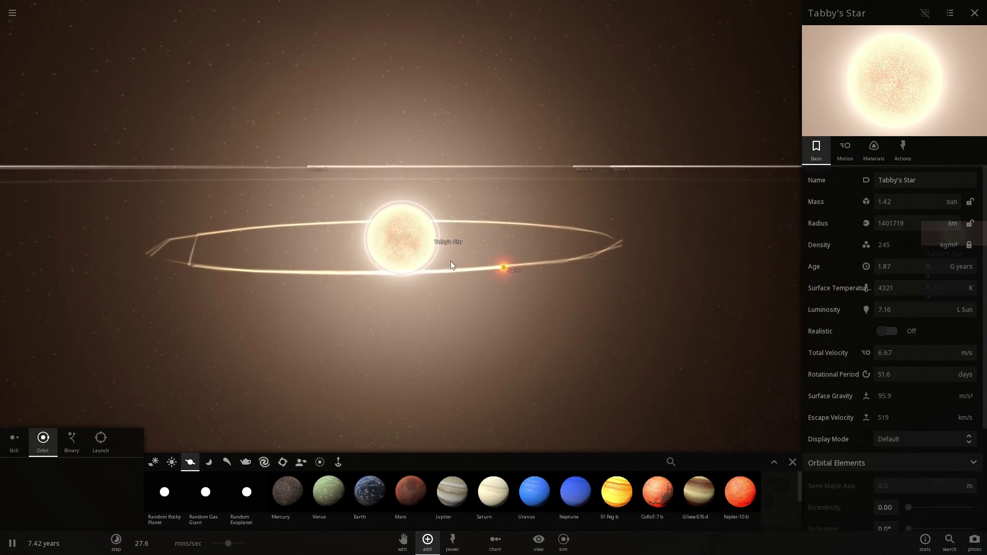
scroll(450, 262, up, 3)
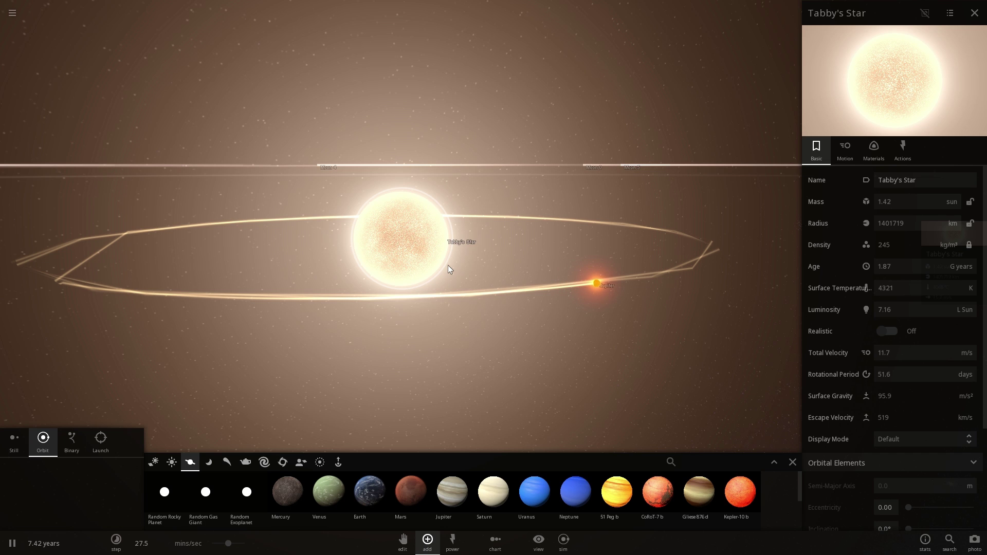
scroll(448, 259, down, 3)
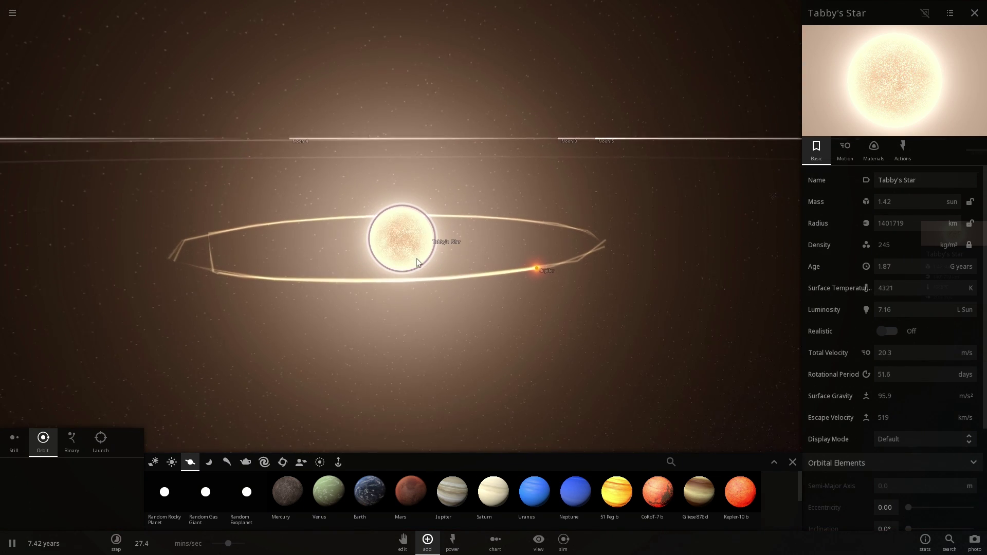
scroll(416, 258, down, 5)
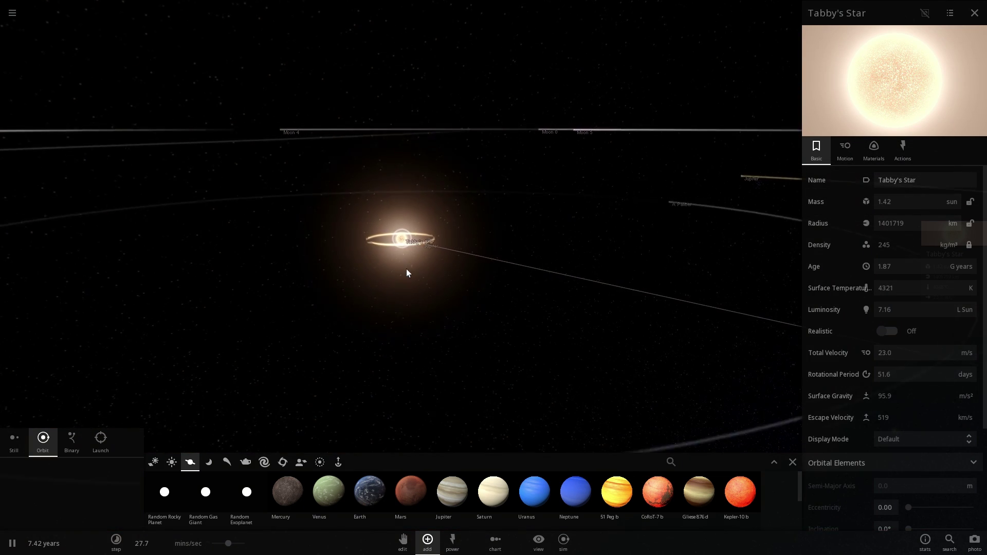
scroll(426, 272, down, 3)
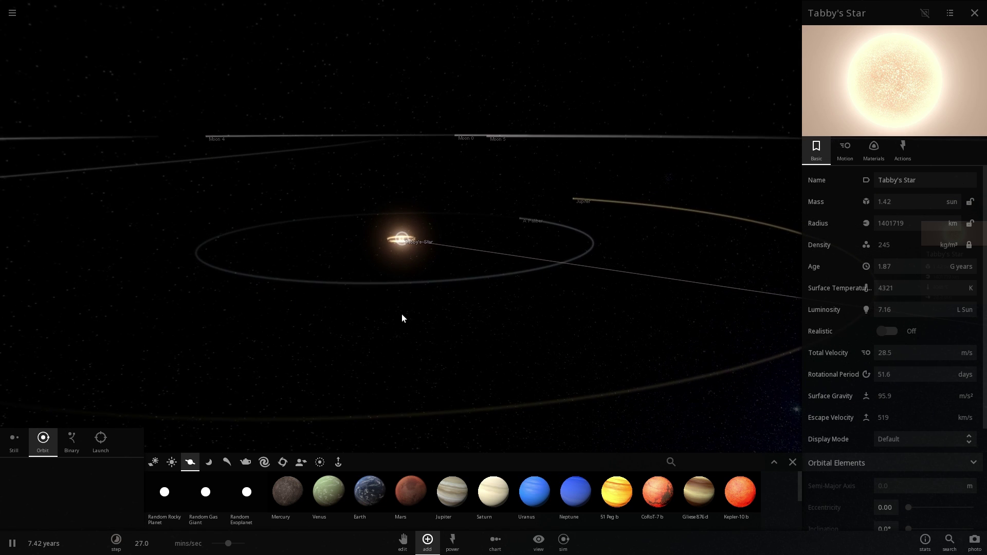
Surround Tabby's Star with a Sphere Surface shell of 2000 silicate particles, with inner radius 0.500 AU and outer radius 0.550 AU
drag(402, 314, 423, 335)
scroll(423, 336, up, 2)
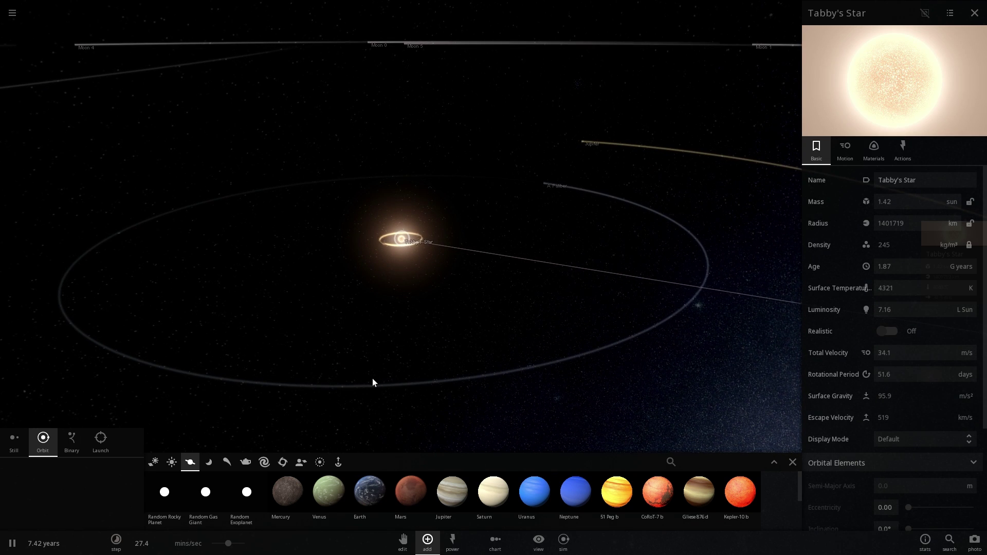
click(320, 462)
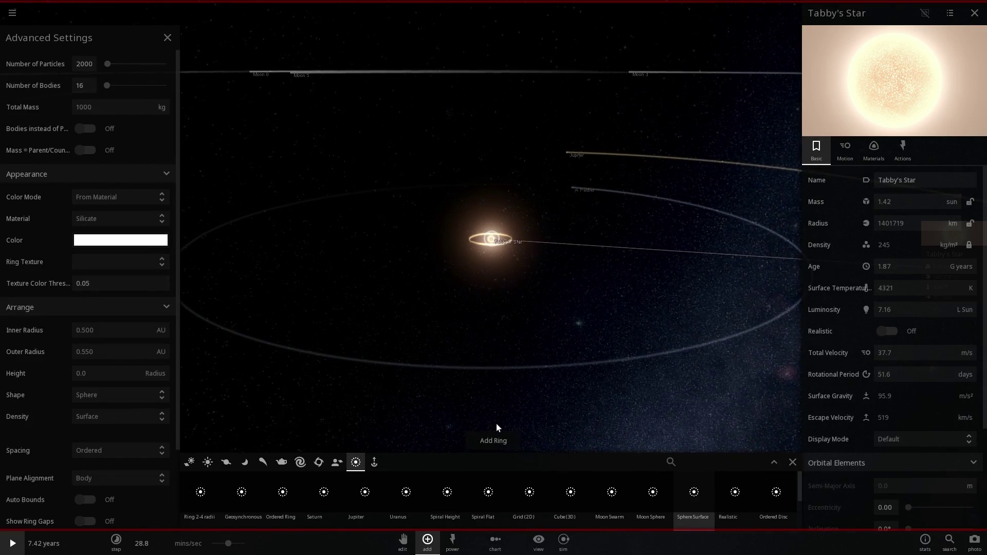
right_drag(481, 322, 467, 310)
scroll(467, 310, up, 2)
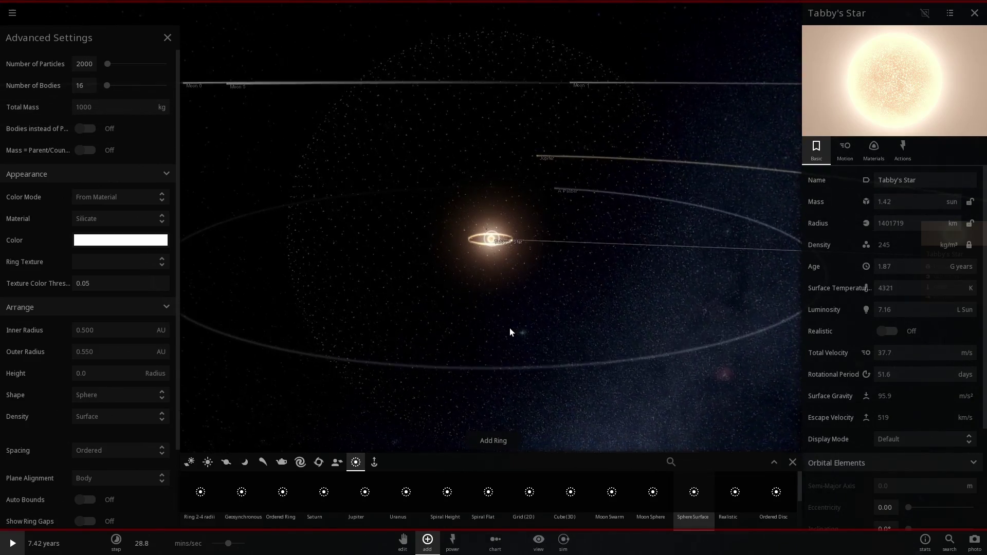
click(168, 38)
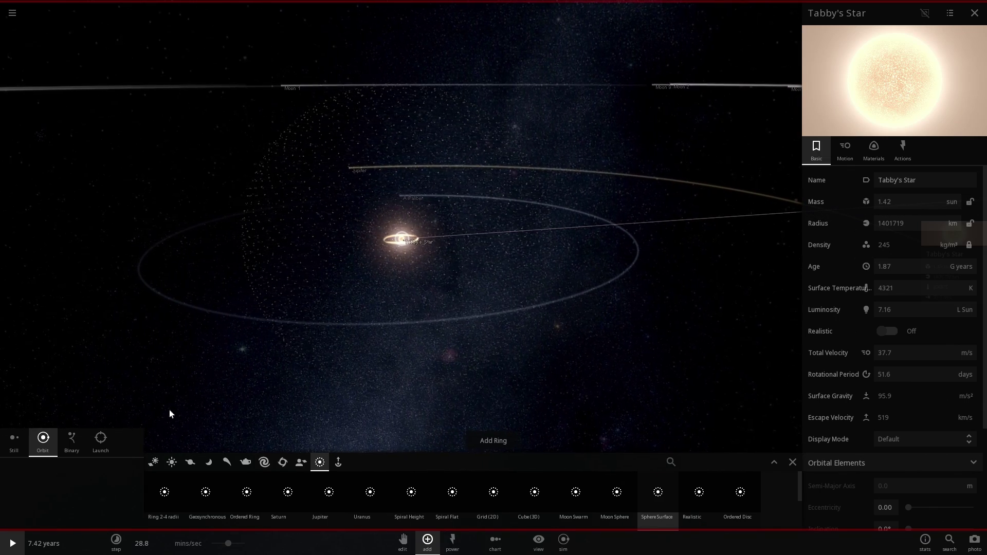
Run the simulation at about 1.77 days per second and follow the particle shell's motion around Tabby's Star from changing angles
click(12, 544)
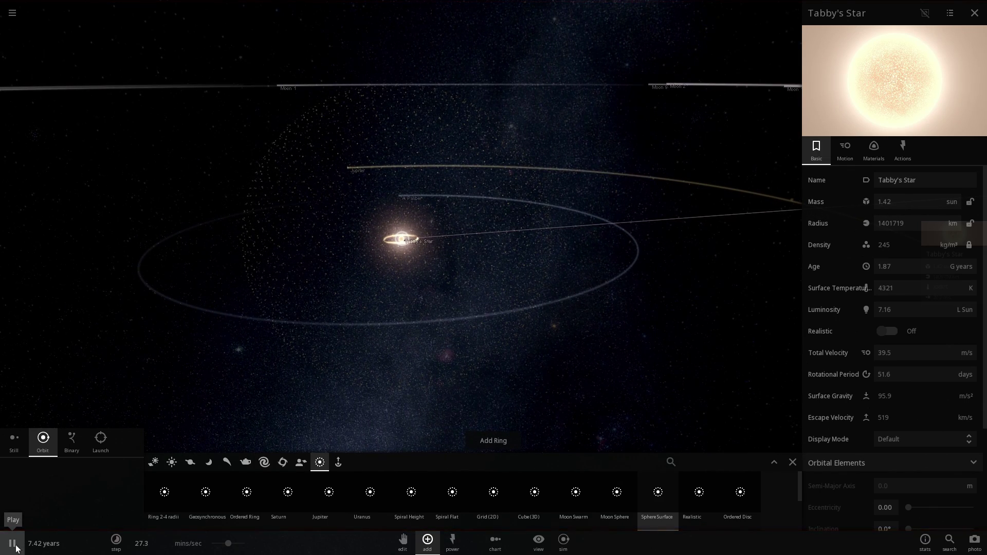
drag(230, 543, 245, 543)
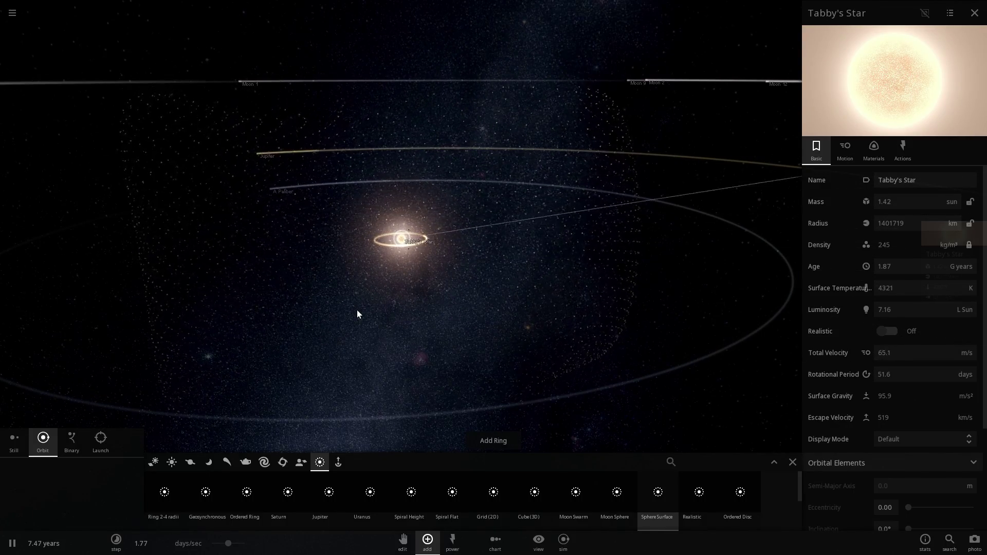
drag(357, 311, 379, 305)
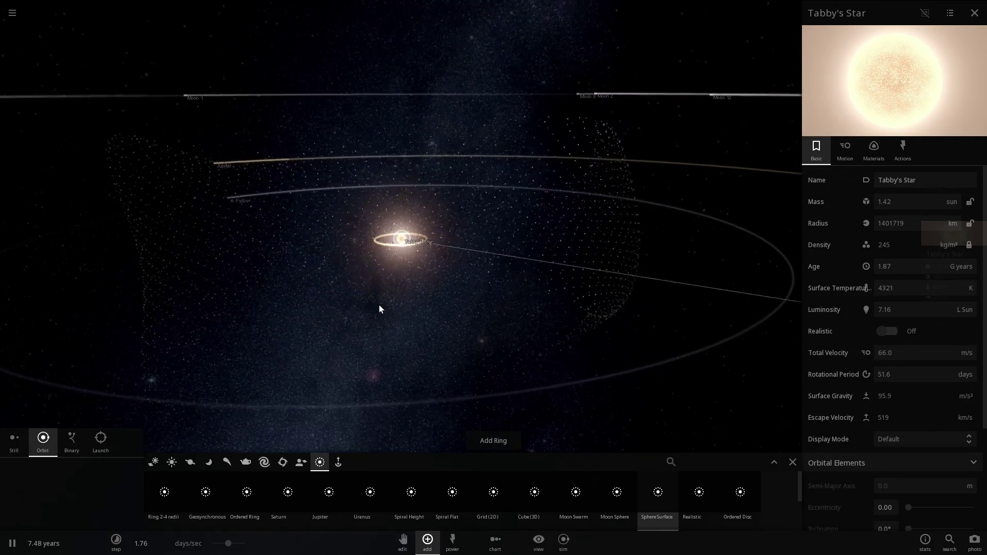
right_drag(379, 309, 387, 306)
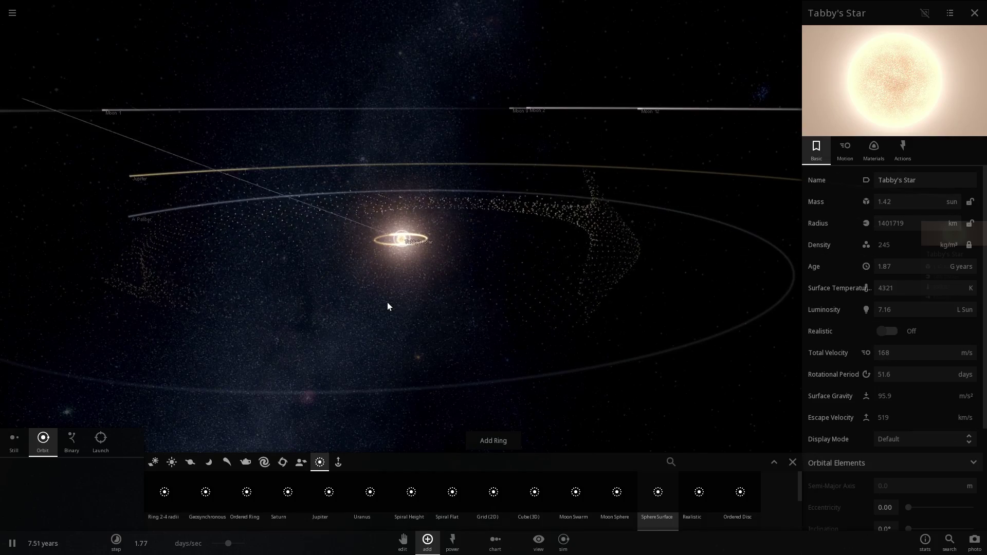
right_drag(395, 302, 417, 286)
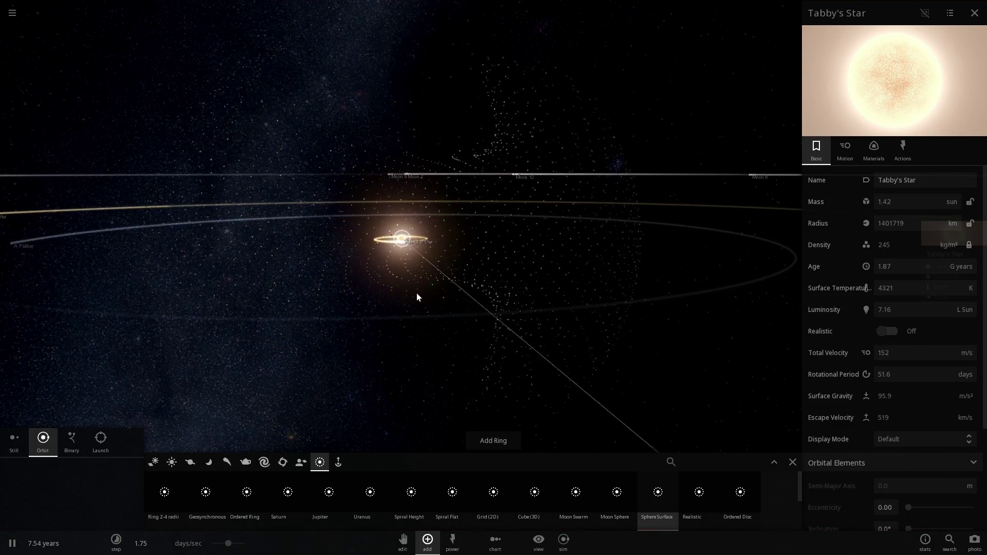
right_drag(417, 294, 432, 292)
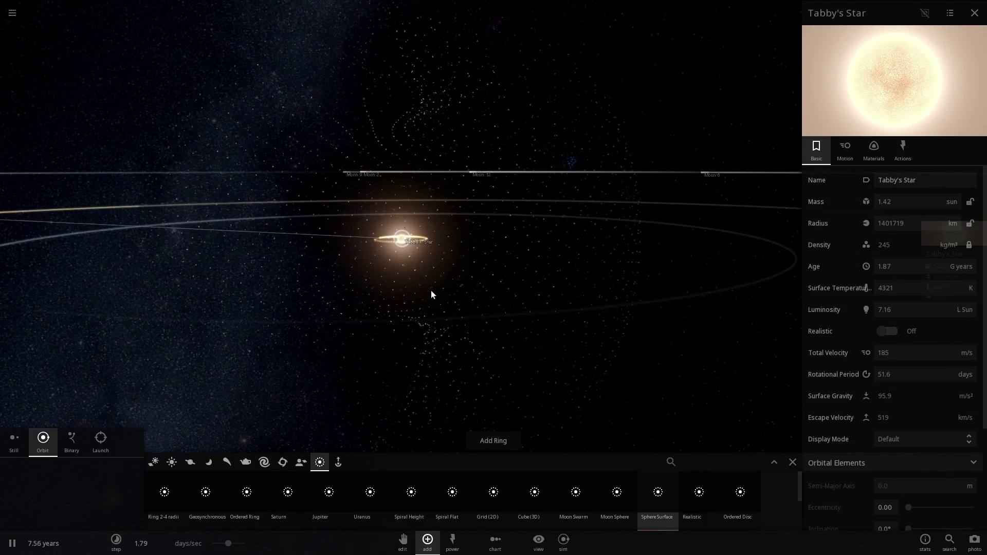
Examine the particle shell around Tabby's Star edge-on, close to the star and from beyond the outer Jupiter's orbit
right_drag(433, 293, 464, 283)
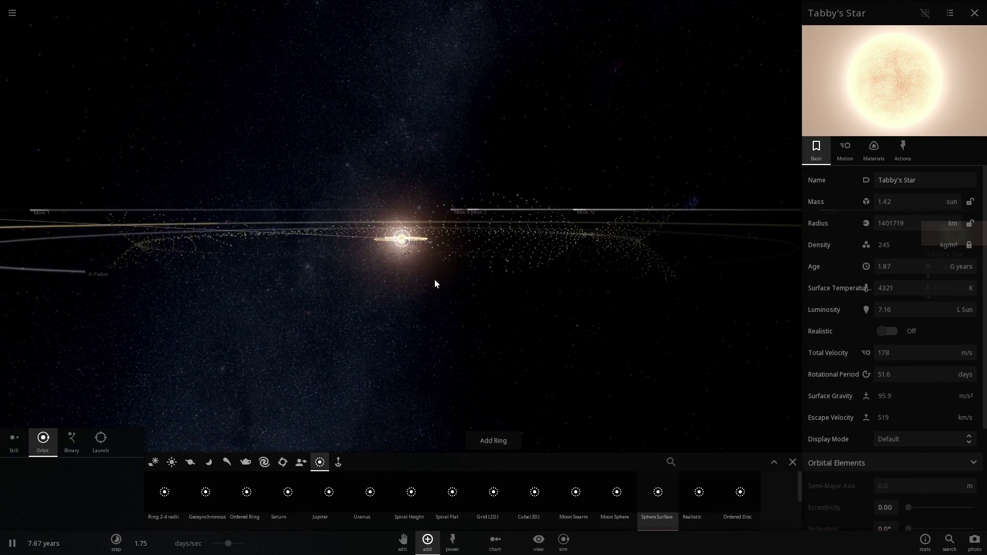
drag(435, 284, 486, 267)
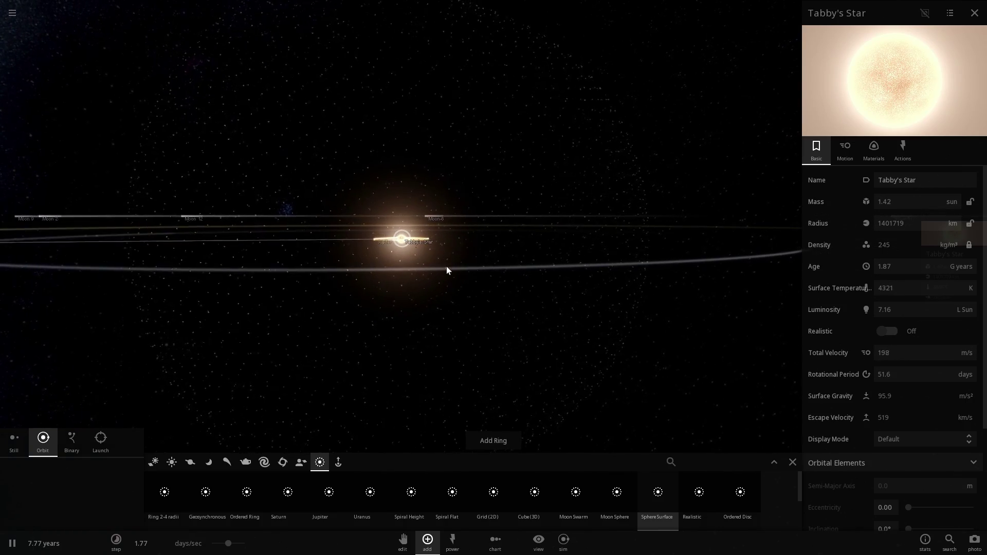
click(447, 267)
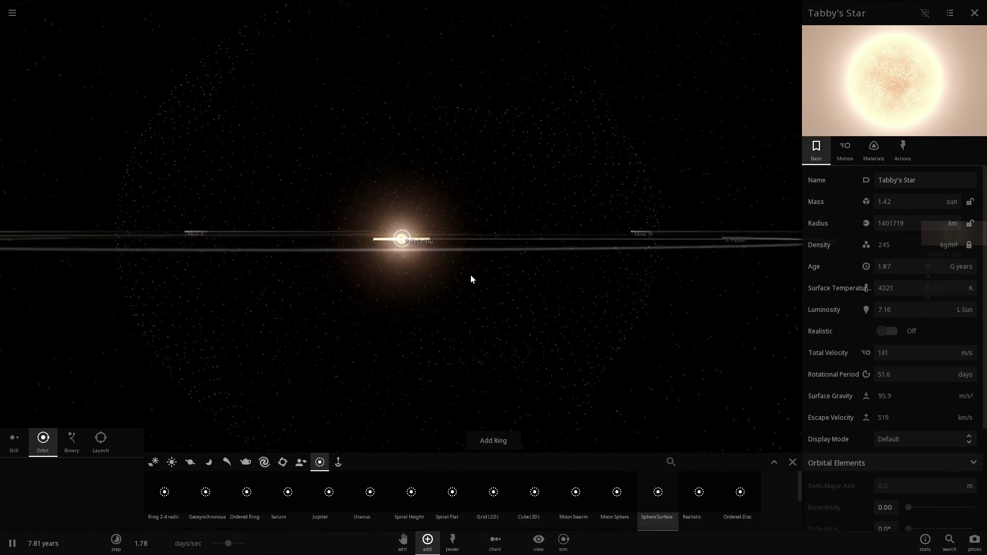
right_drag(470, 276, 473, 278)
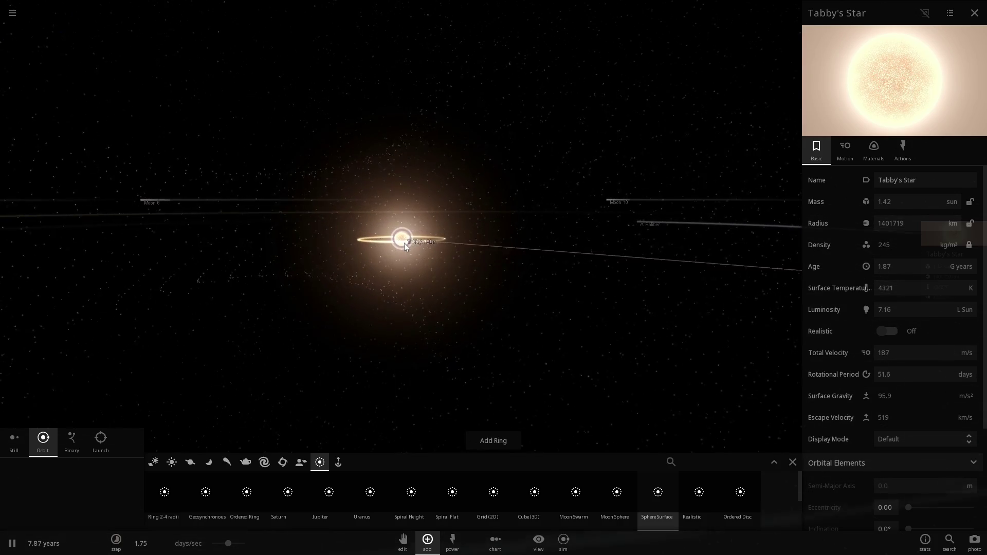
click(404, 243)
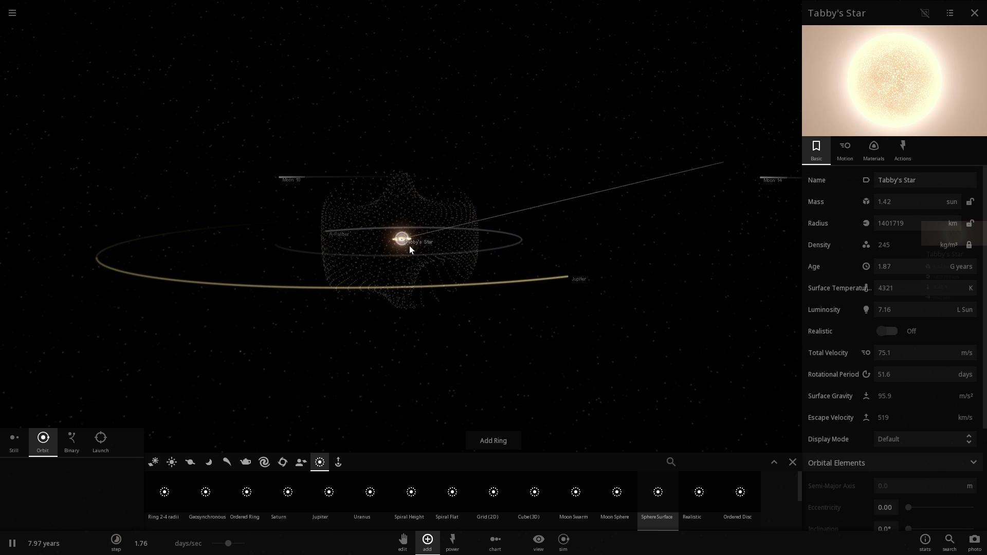
scroll(408, 252, down, 3)
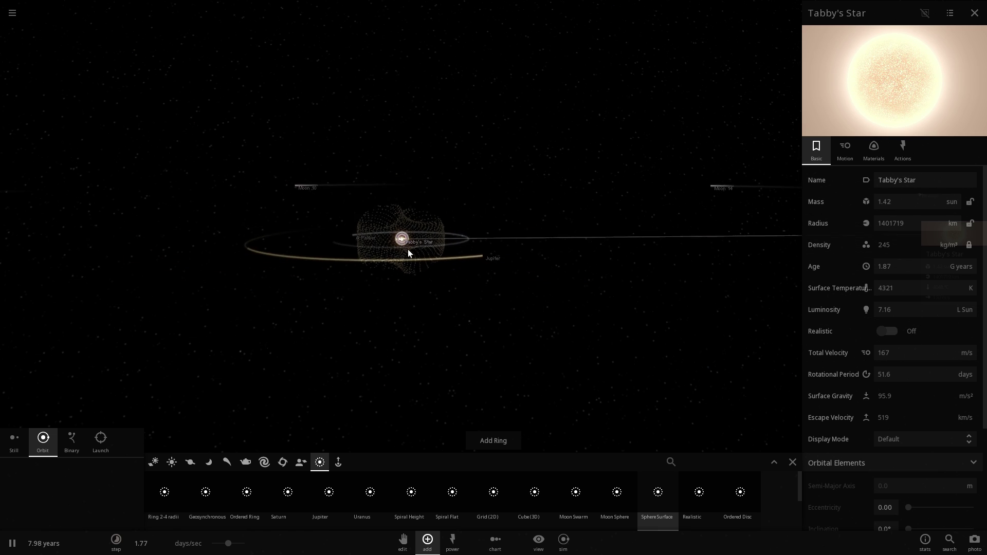
right_drag(408, 252, 391, 304)
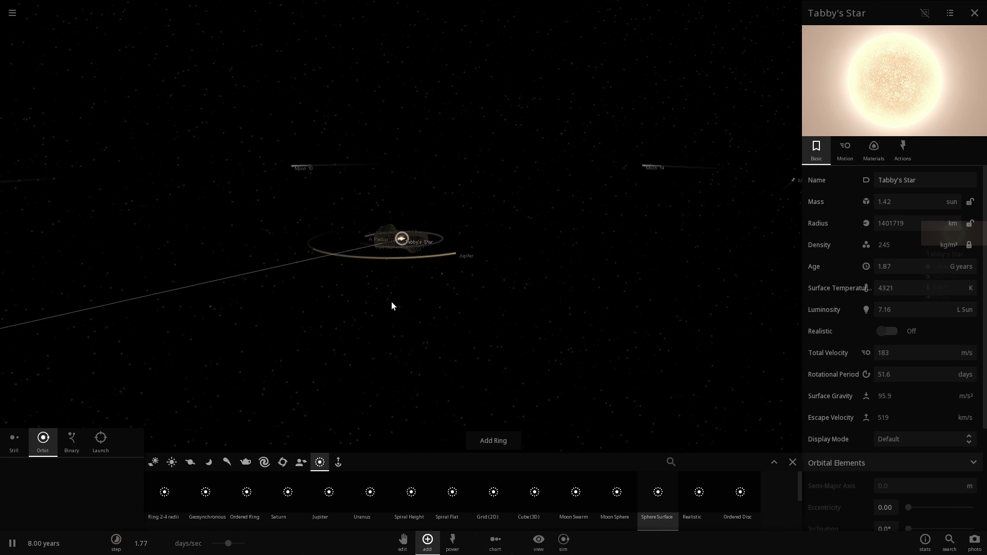
scroll(392, 302, up, 2)
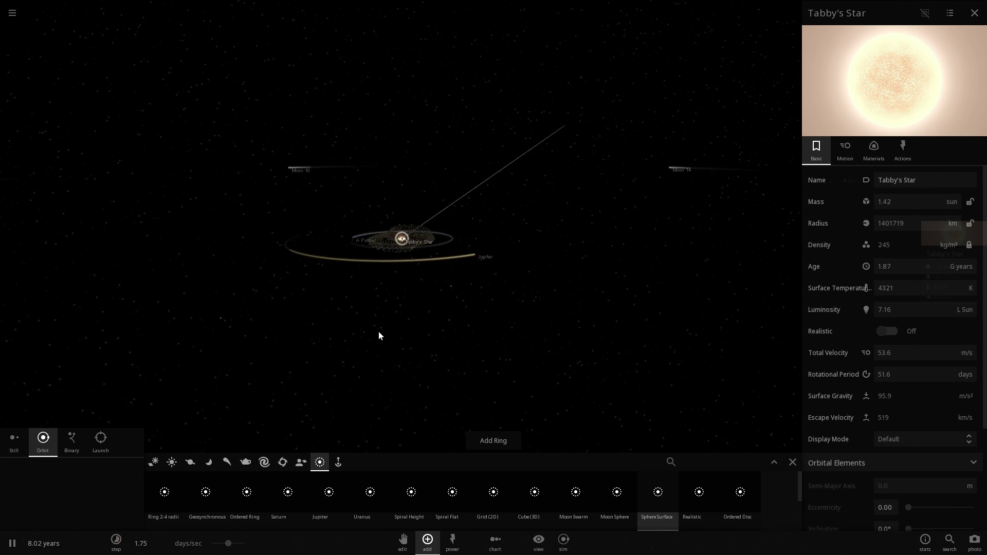
scroll(379, 332, down, 2)
scroll(398, 336, up, 3)
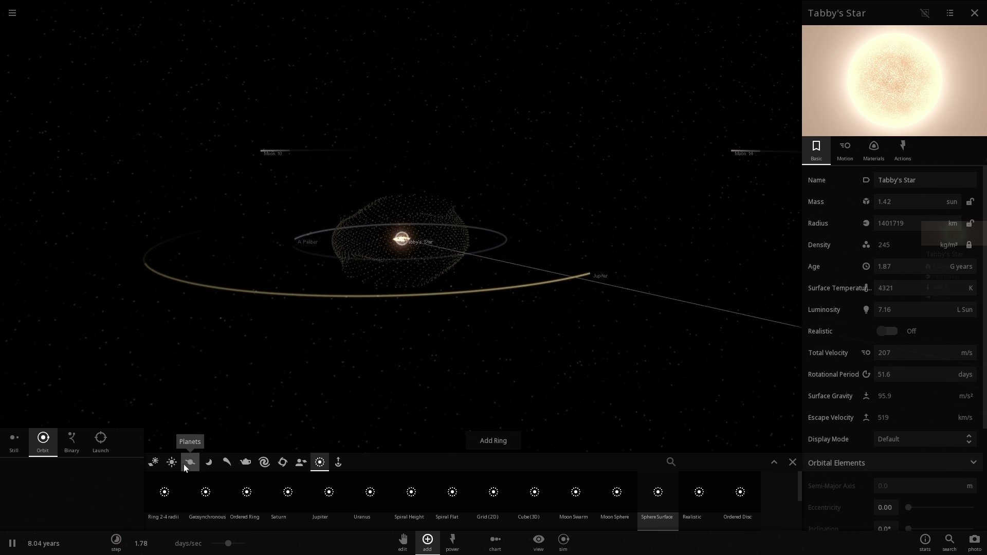
Pause the simulation and add a Jupiter-type ring of 1000 silicate particles with an outer radius of 1.00 AU around Vercusti
key(space)
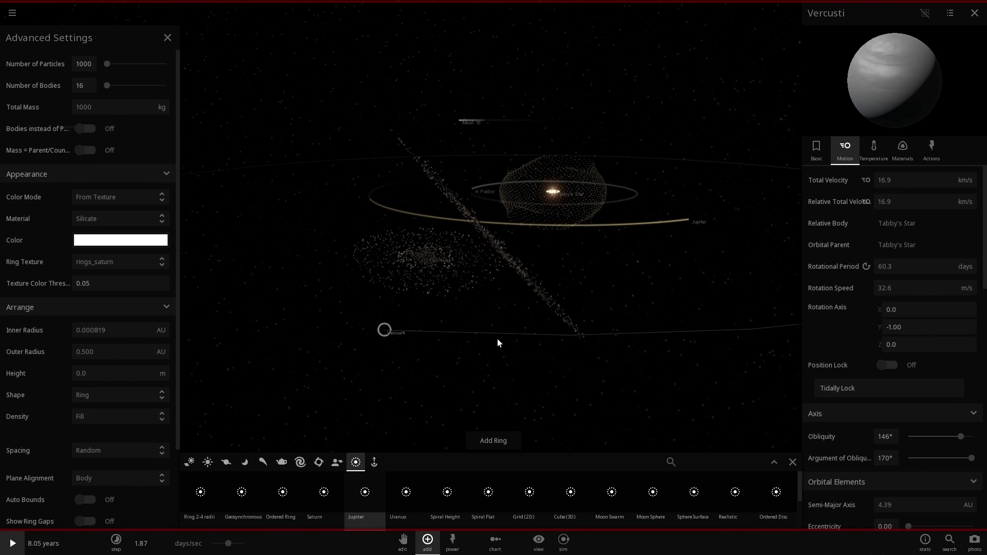
drag(478, 333, 464, 329)
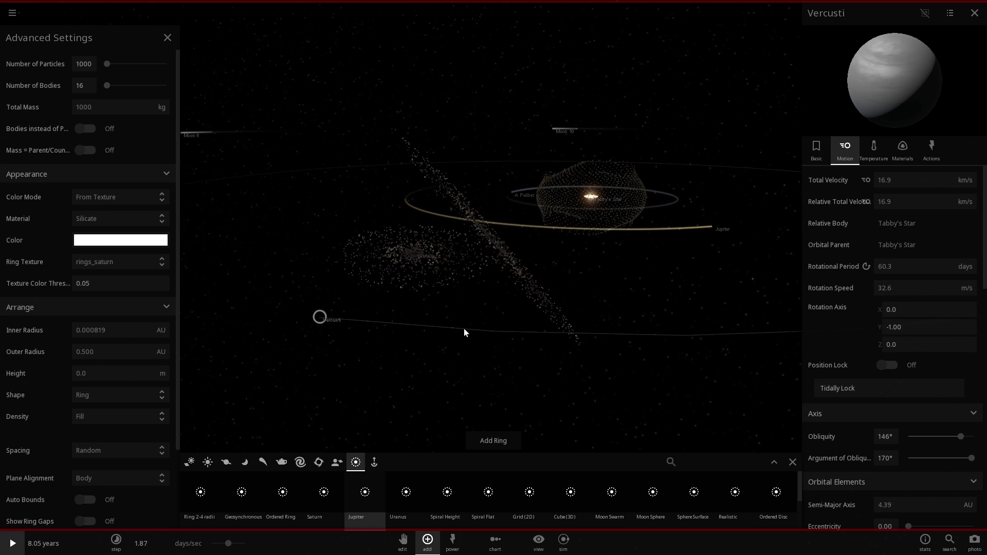
drag(117, 347, 11, 352)
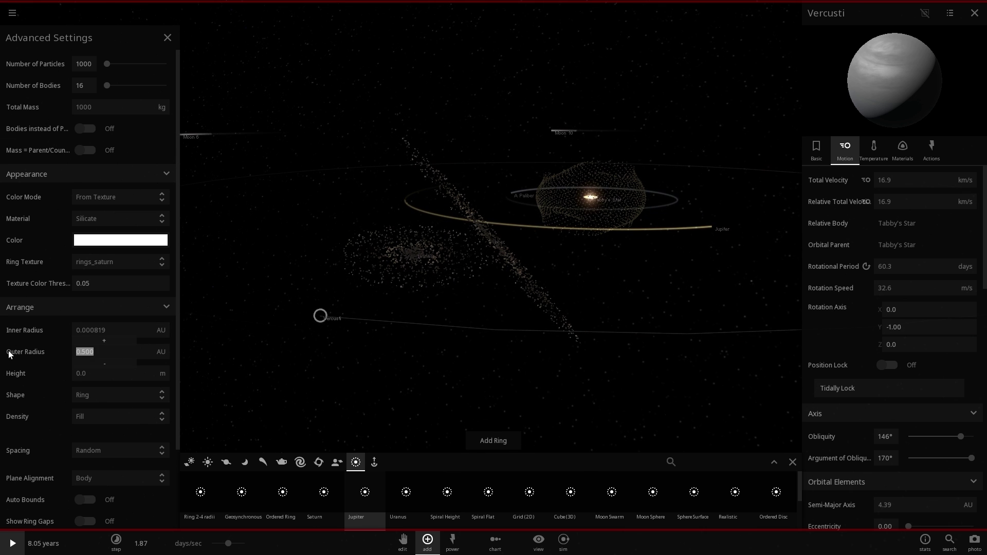
text(1)
key(Return)
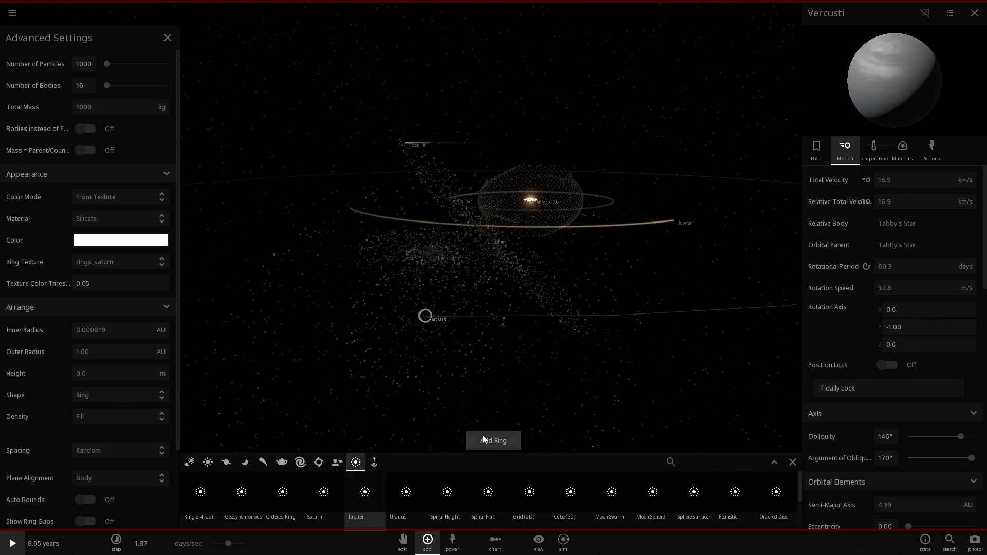
click(483, 436)
drag(470, 414, 448, 372)
Resume the simulation, close the advanced ring settings and raise the speed to about 12.3 days per second
key(space)
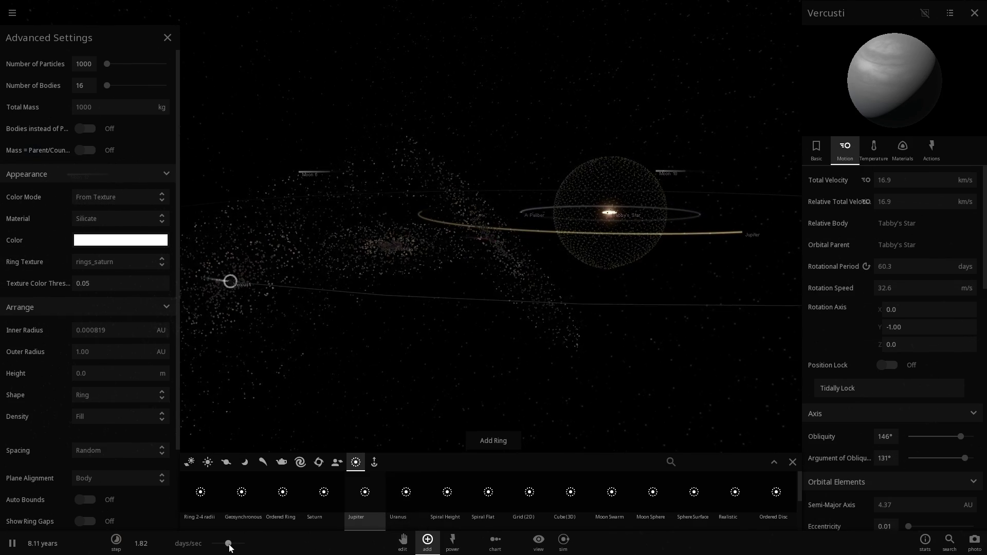
drag(228, 544, 234, 545)
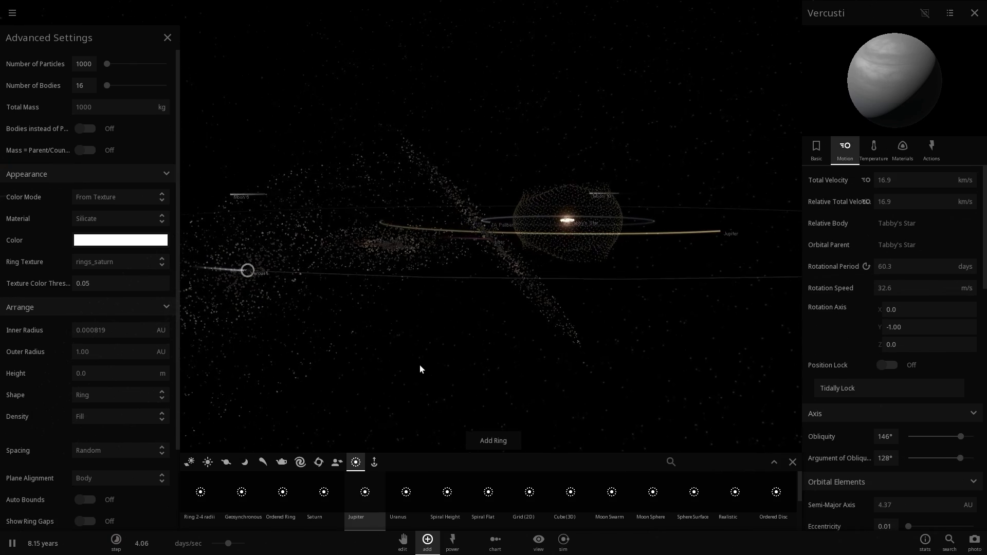
drag(230, 544, 235, 546)
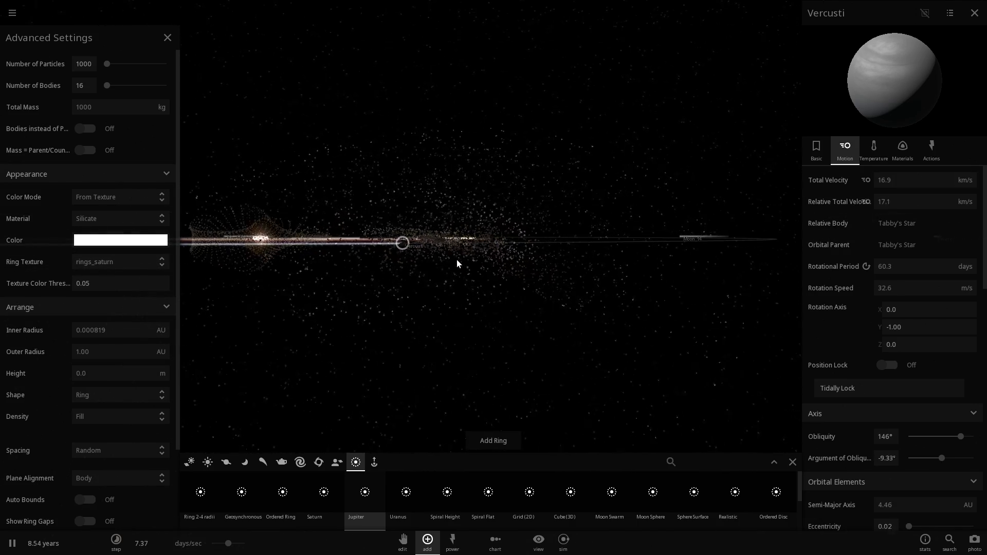
click(168, 37)
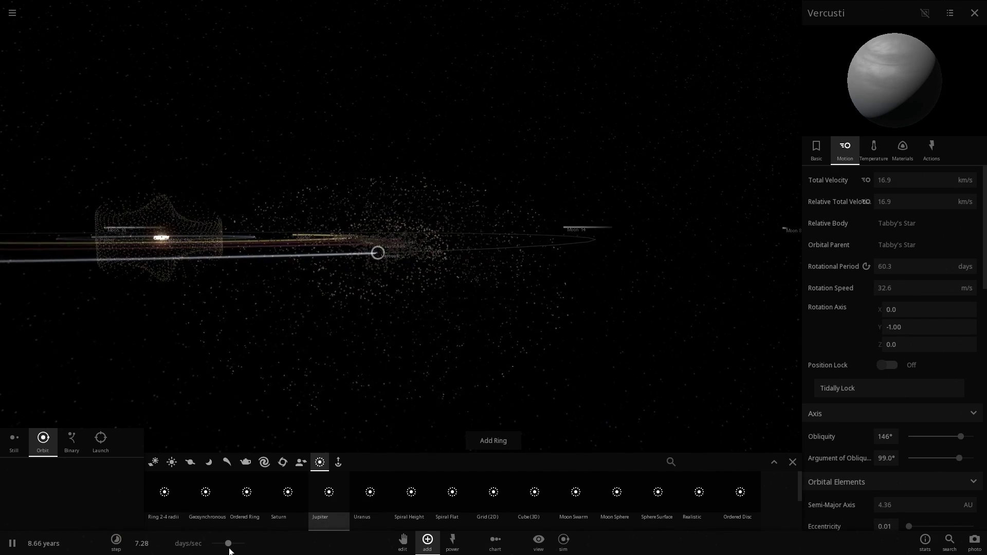
drag(229, 546, 232, 544)
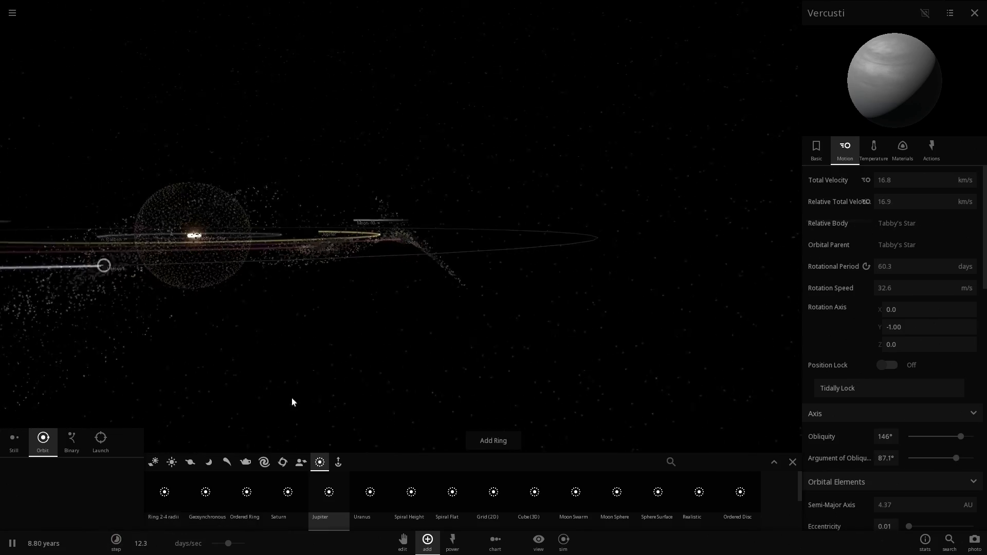
Examine the ringed planets passing around Tabby's Star from edge-on, close-up and overhead views
scroll(336, 254, up, 2)
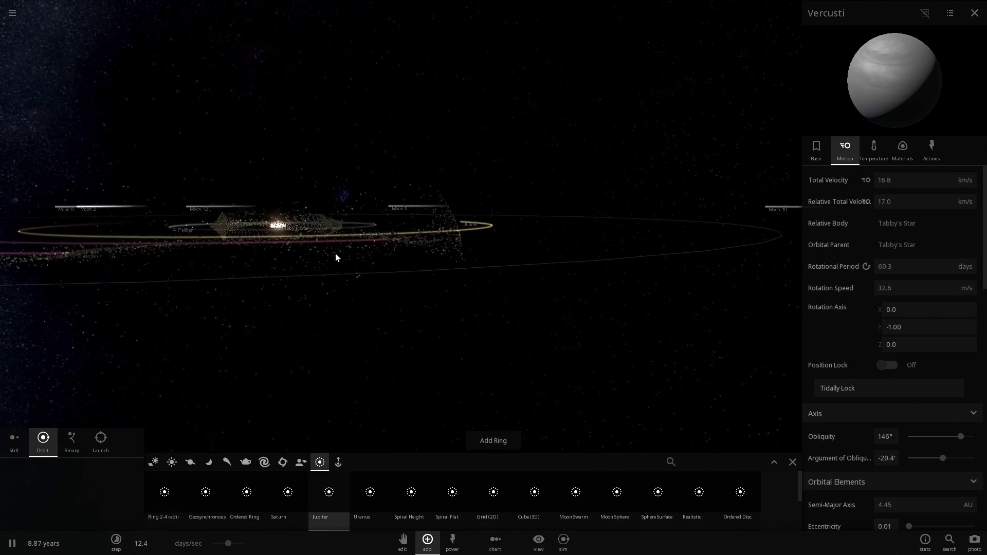
drag(336, 254, 306, 263)
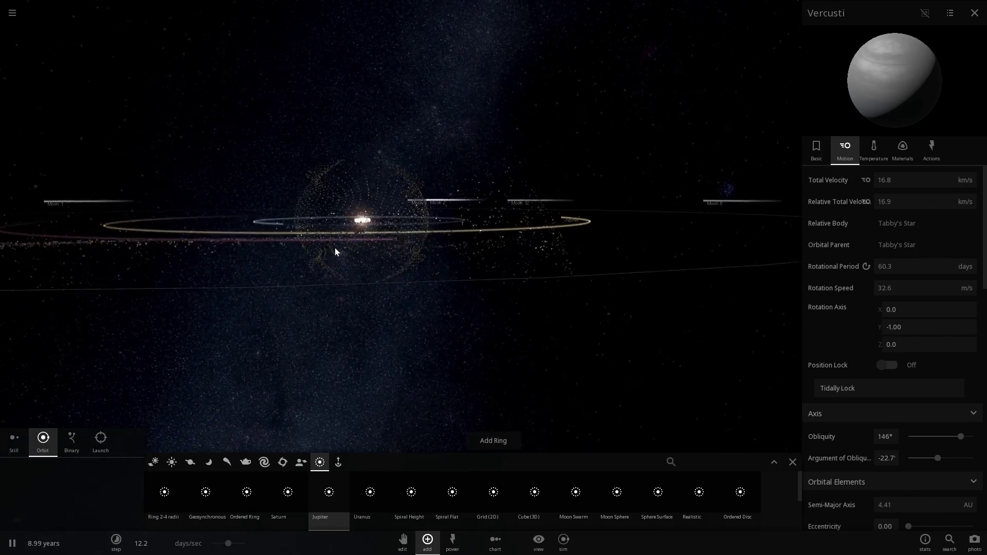
scroll(314, 252, down, 4)
drag(321, 261, 344, 301)
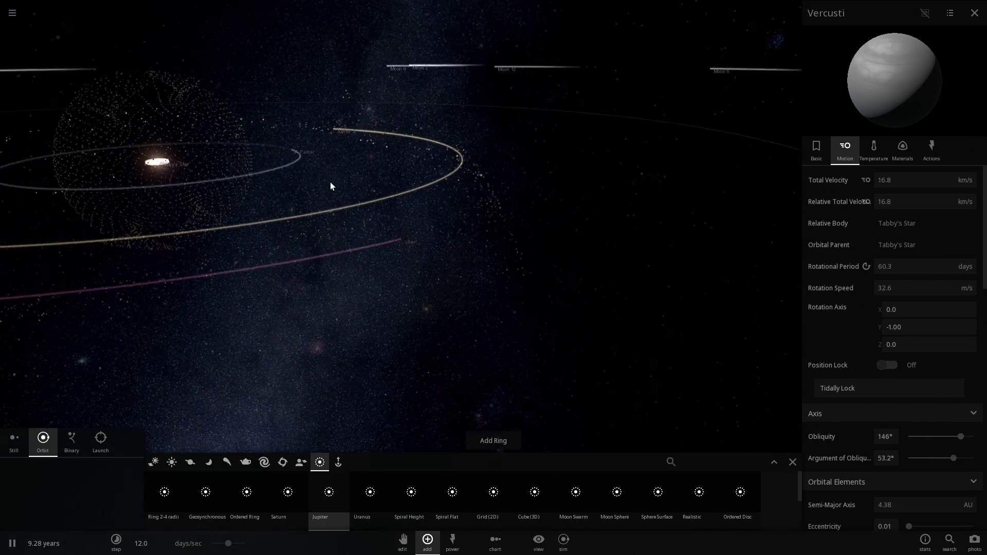
right_drag(318, 178, 248, 159)
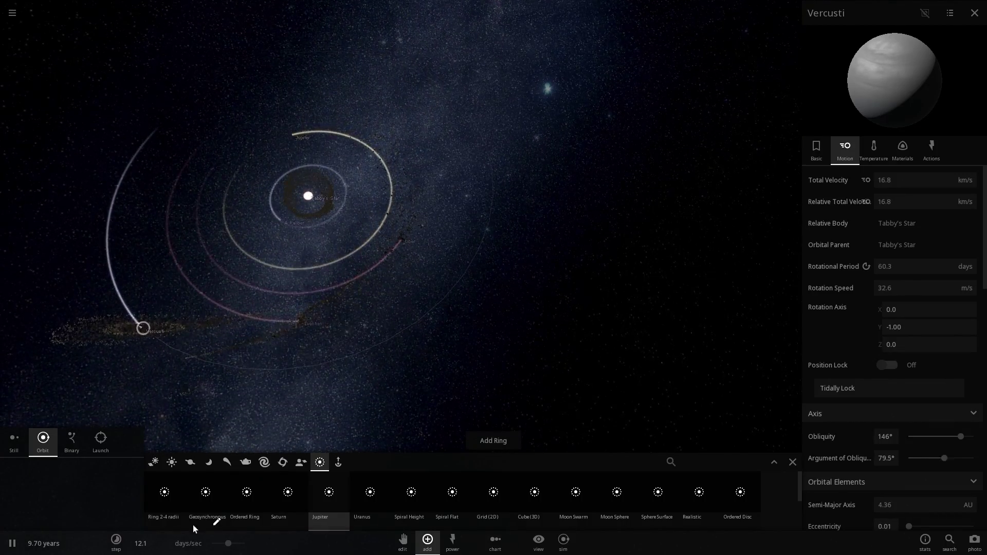
Raise the simulation speed to about 18 days per second and follow the ringed planets edge-on around Tabby's Star
mouse_move(230, 543)
mouse_down()
mouse_move(245, 549)
mouse_move(285, 436)
mouse_move(248, 547)
mouse_move(216, 542)
mouse_up()
drag(295, 325, 334, 179)
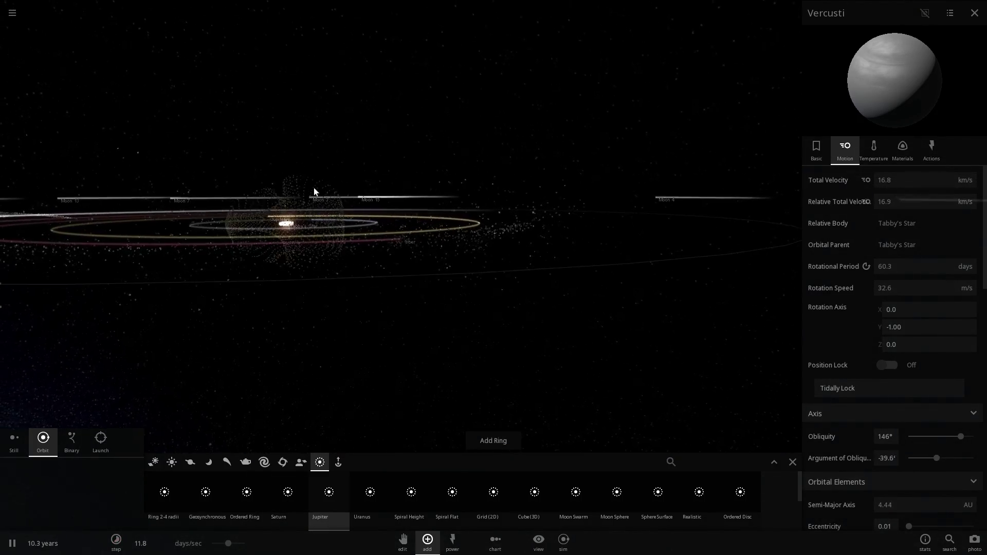
drag(231, 545, 237, 546)
drag(324, 302, 255, 241)
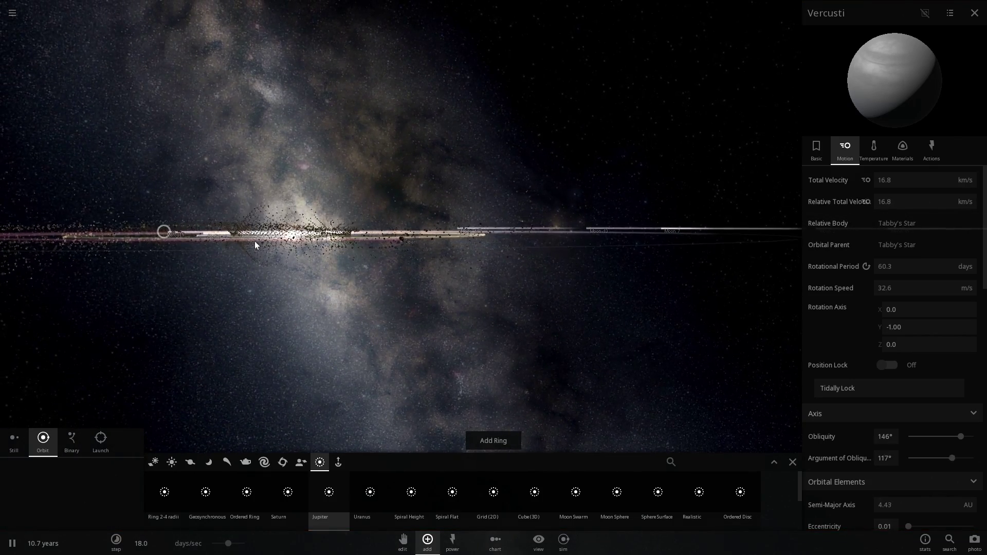
drag(356, 229, 227, 223)
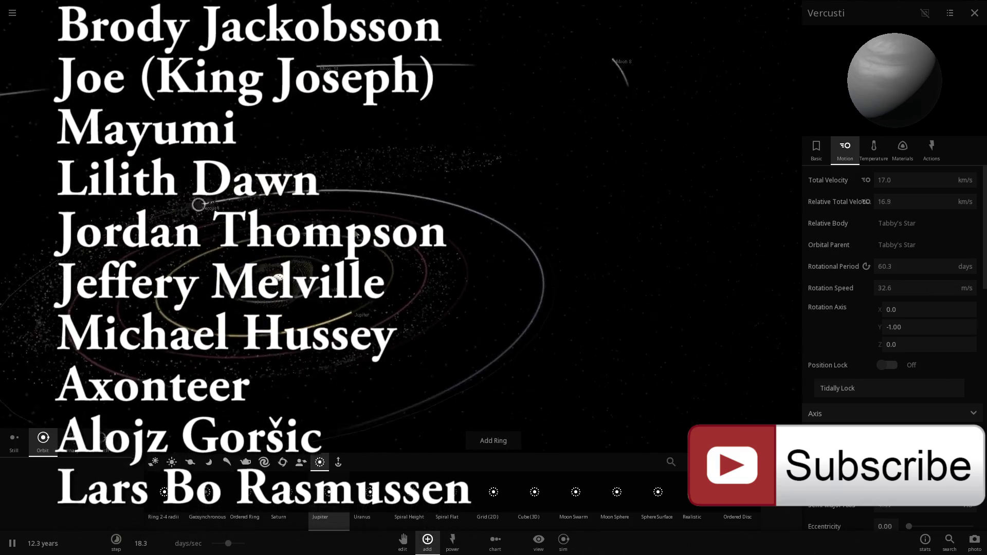
Center on Tabby's Star and examine the particle shell and all ringed planets' orbits from edge-on, oblique and overhead angles
click(396, 249)
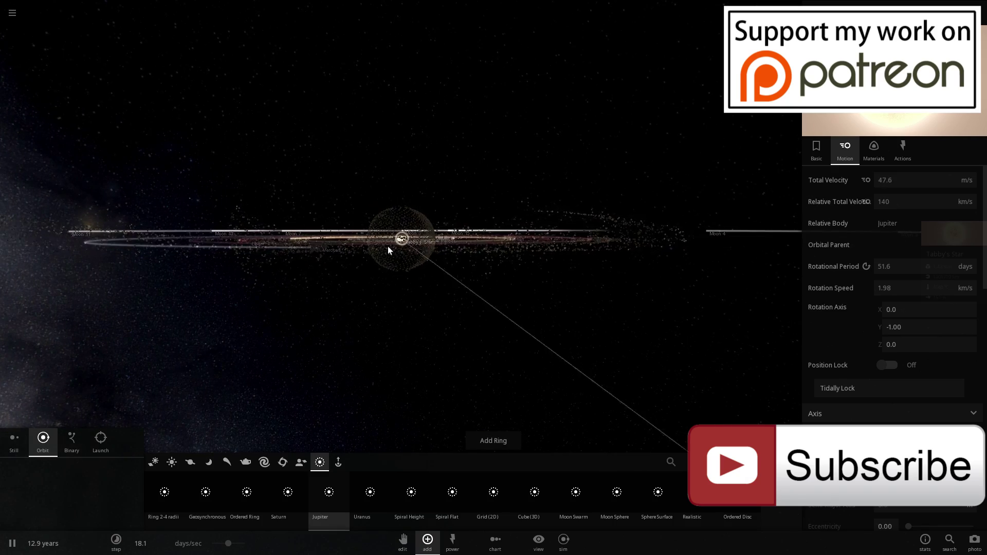
right_drag(388, 246, 531, 286)
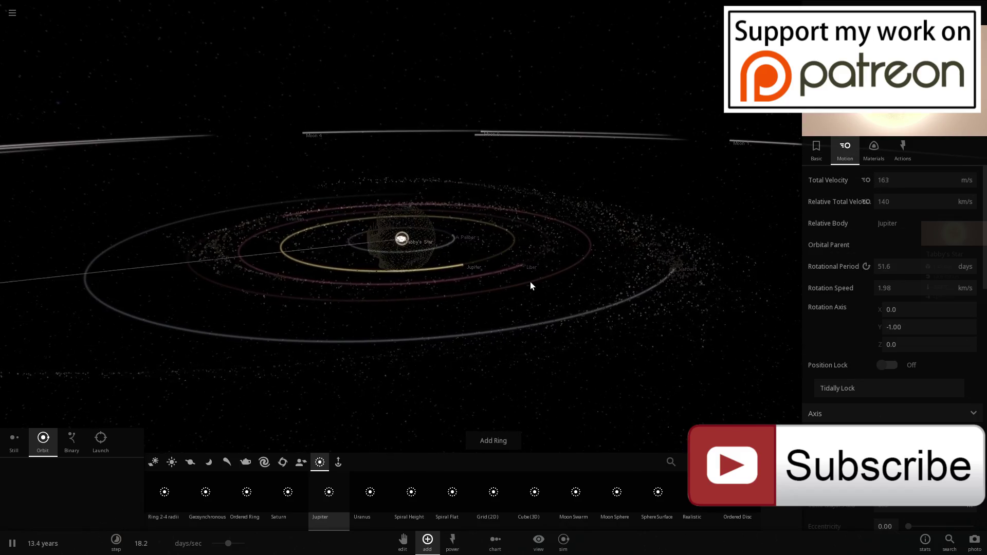
right_drag(531, 285, 465, 368)
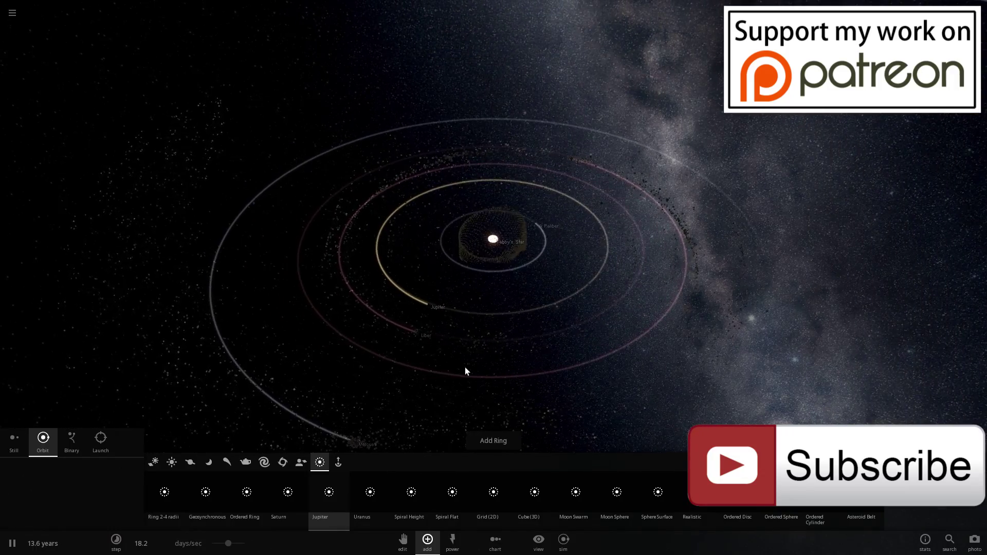
drag(232, 544, 240, 546)
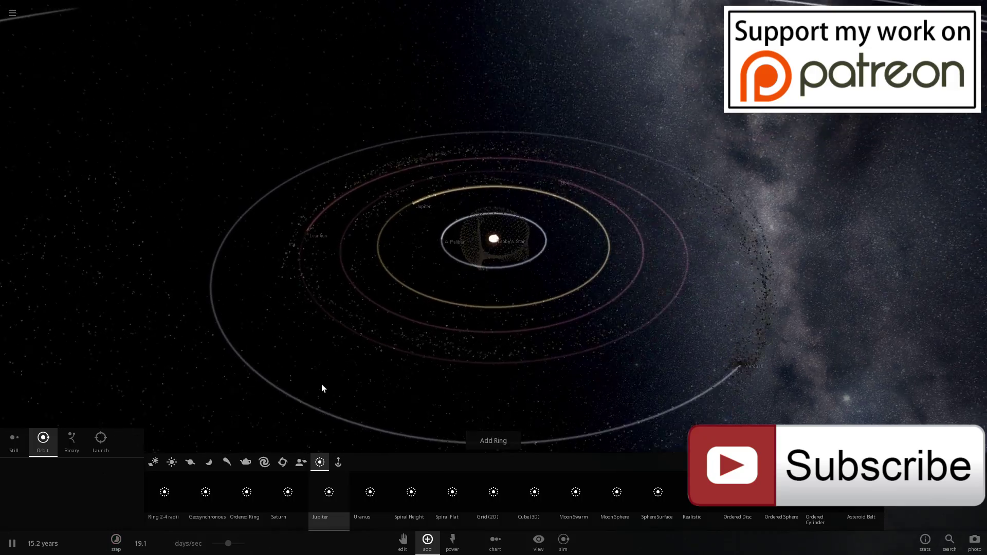
right_drag(322, 388, 467, 395)
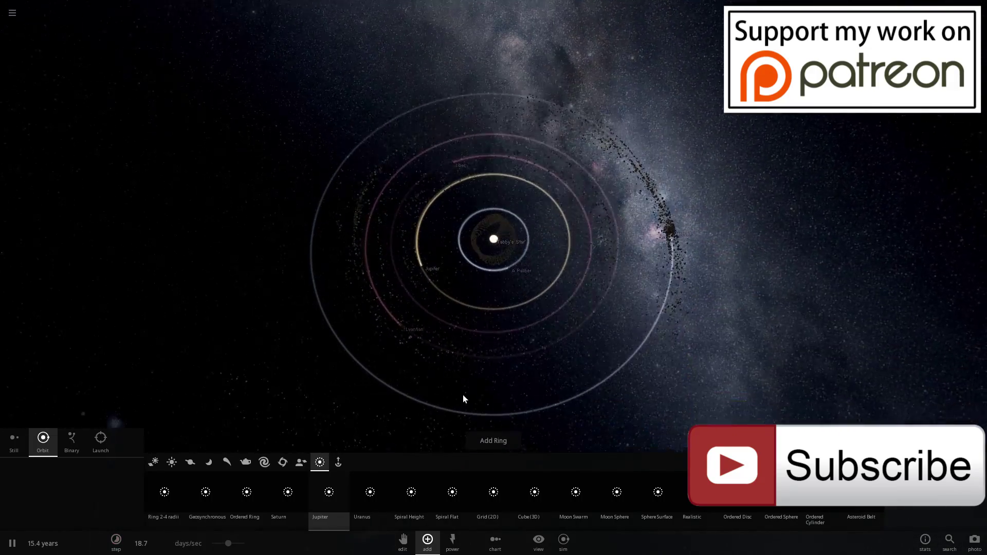
scroll(458, 356, down, 3)
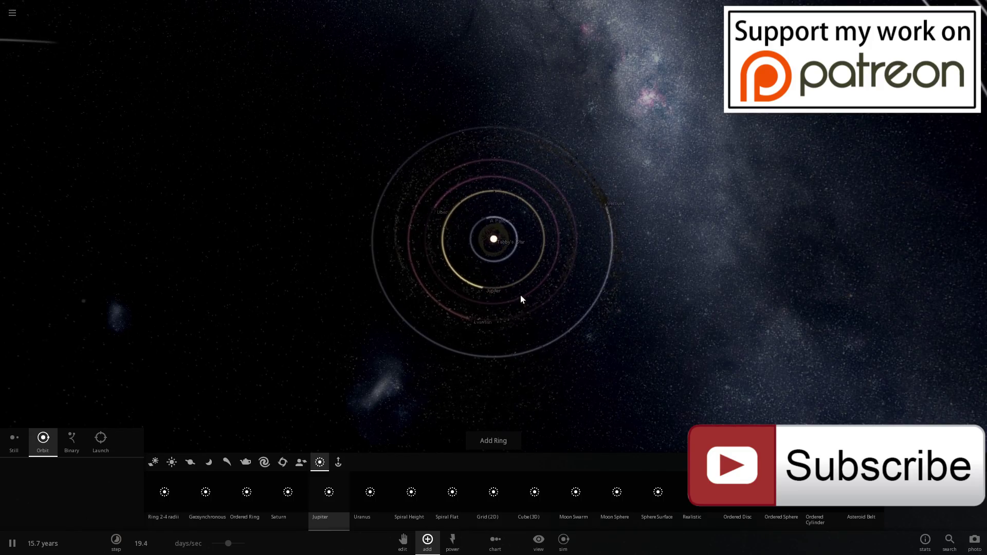
right_drag(521, 295, 505, 206)
scroll(553, 273, up, 3)
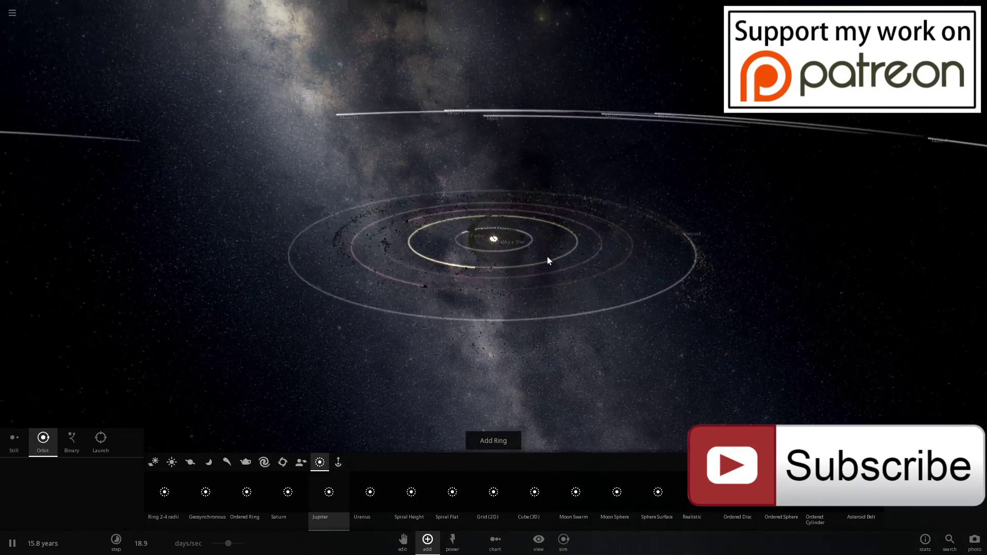
scroll(547, 258, up, 3)
right_drag(541, 258, 493, 235)
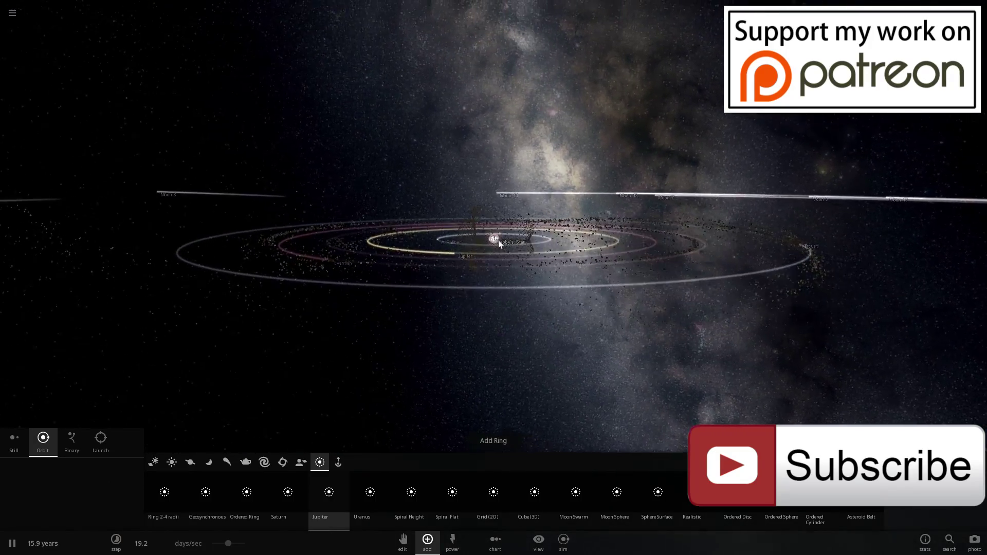